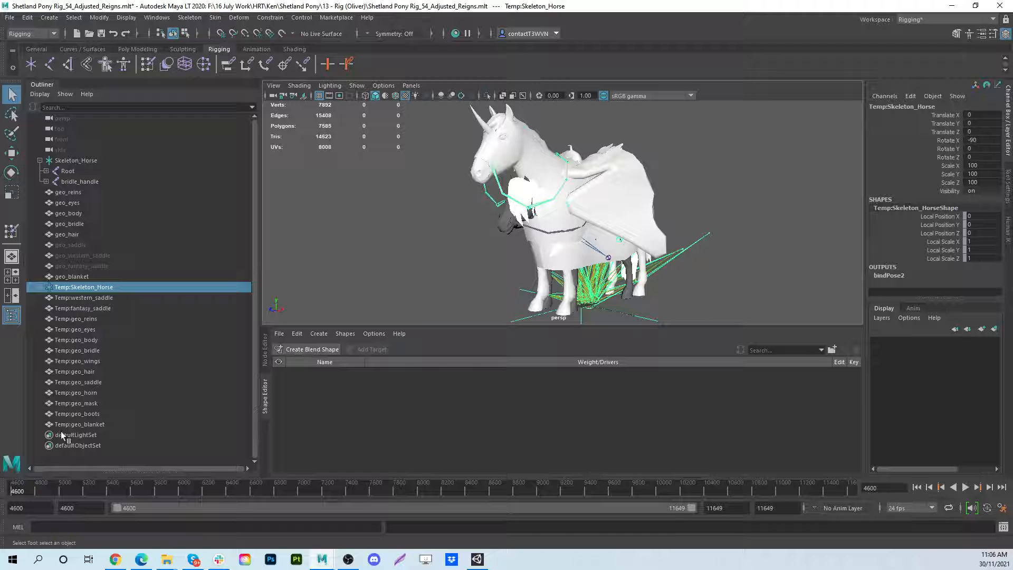
- Hide the Temp:Skeleton_Horse skeleton together with all the Temp meshes down to Temp:geo_blanket
{"action": "left_click", "coordinate": [64, 424], "text": "shift"}
{"action": "key", "text": "ctrl+h"}
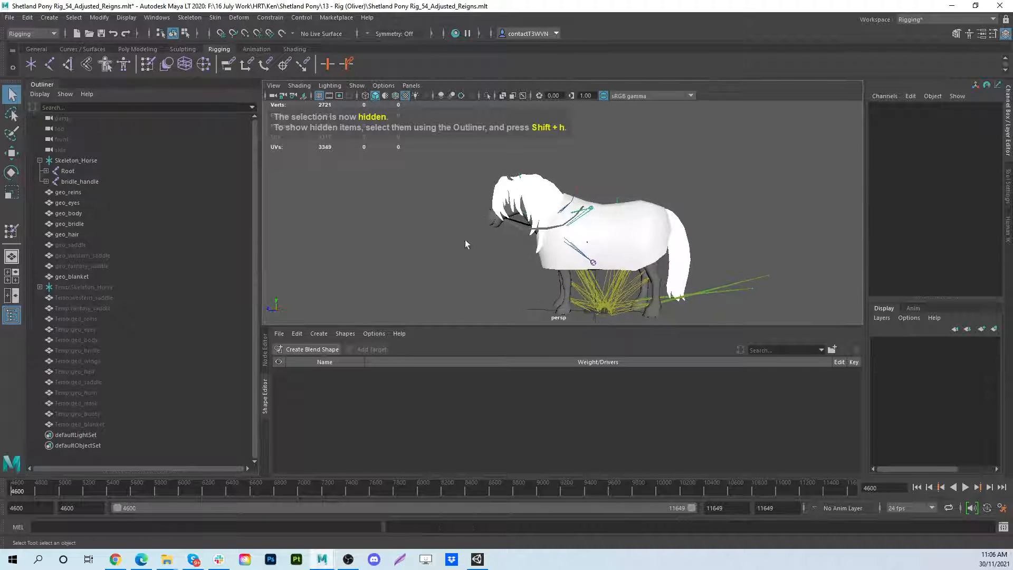
{"action": "left_click_drag", "start_coordinate": [465, 244], "coordinate": [530, 227], "text": "alt"}
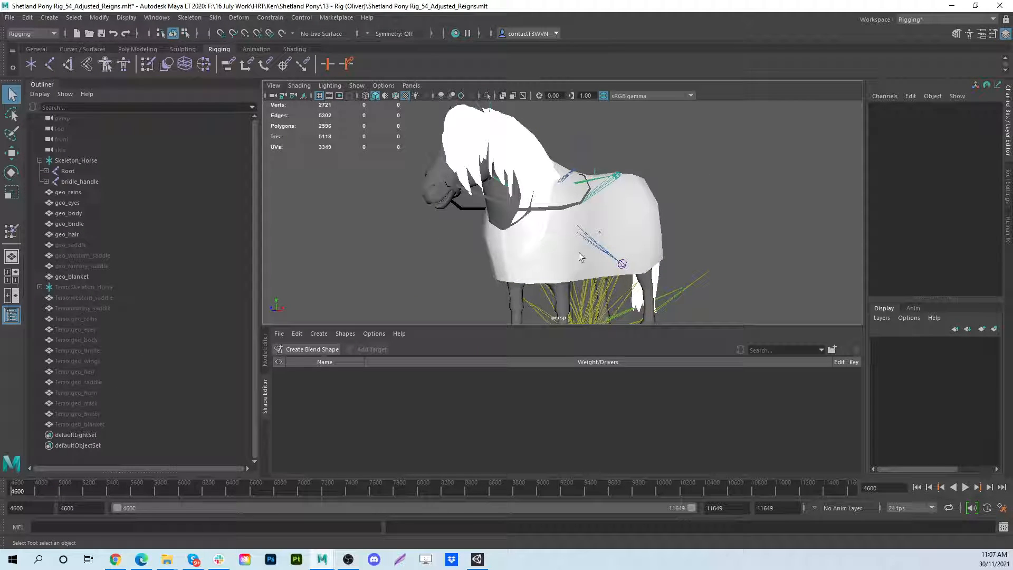
{"action": "left_click_drag", "start_coordinate": [578, 253], "coordinate": [511, 255], "text": "alt"}
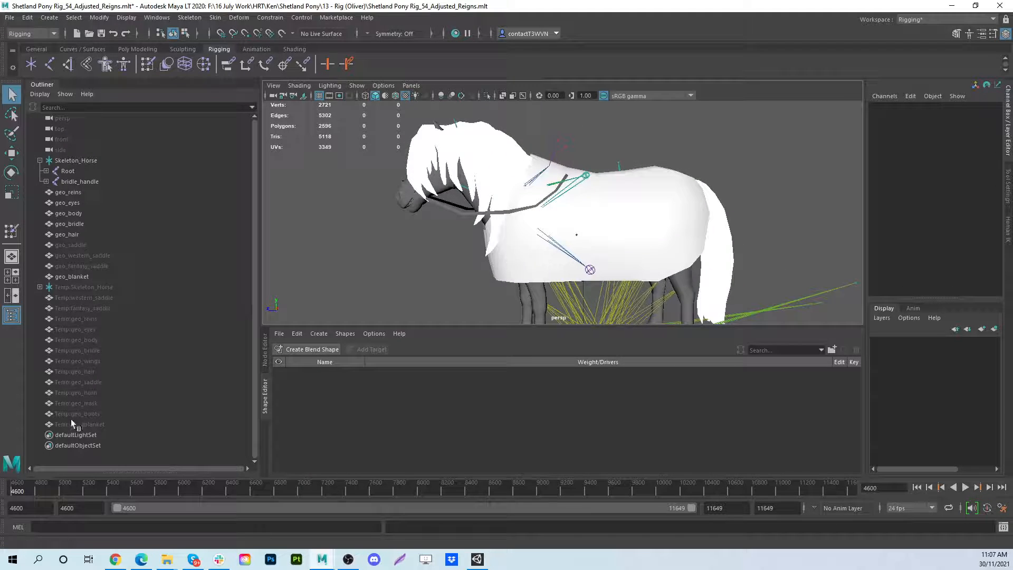
- Select the geo_blanket mesh on the pony and return it to its bind pose
{"action": "left_click", "coordinate": [88, 401]}
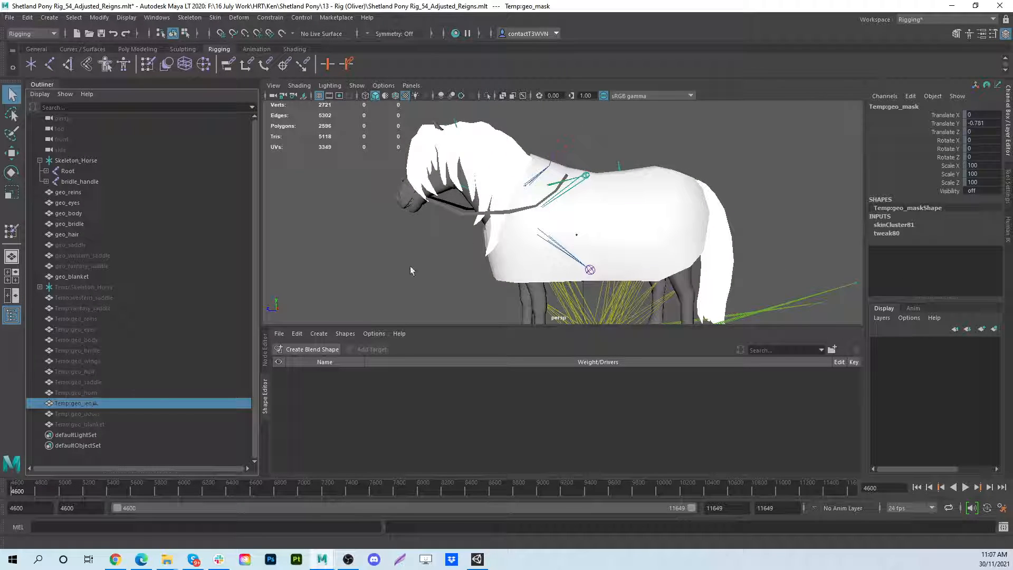
{"action": "left_click_drag", "start_coordinate": [410, 266], "coordinate": [605, 208], "text": "alt"}
{"action": "middle_click_drag", "start_coordinate": [605, 208], "coordinate": [604, 246], "text": "alt"}
{"action": "left_click_drag", "start_coordinate": [604, 246], "coordinate": [572, 220], "text": "alt"}
{"action": "left_click", "coordinate": [548, 192]}
{"action": "left_click", "coordinate": [517, 190]}
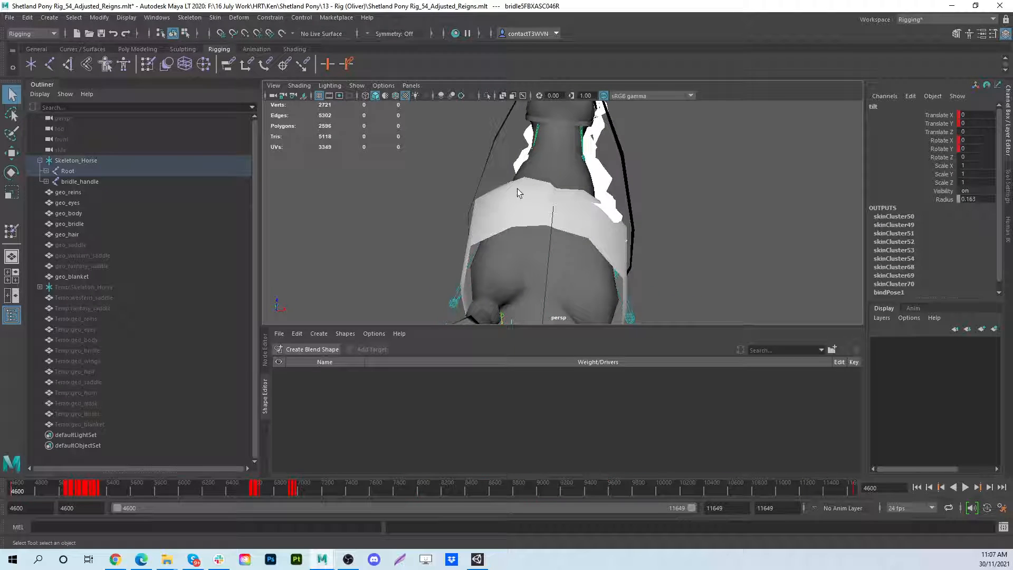
{"action": "left_click", "coordinate": [481, 200]}
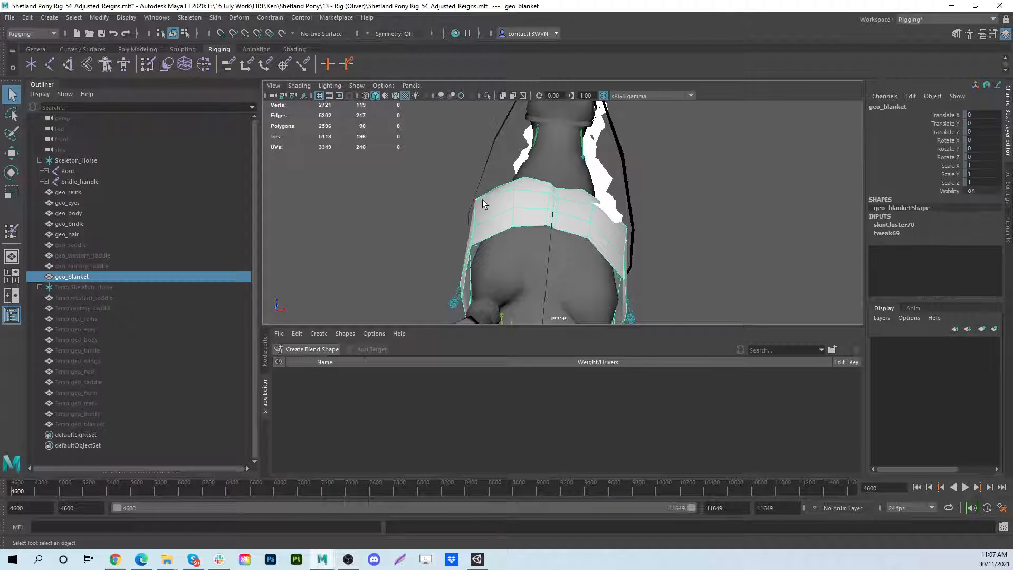
{"action": "left_click", "coordinate": [215, 17]}
{"action": "left_click", "coordinate": [246, 66]}
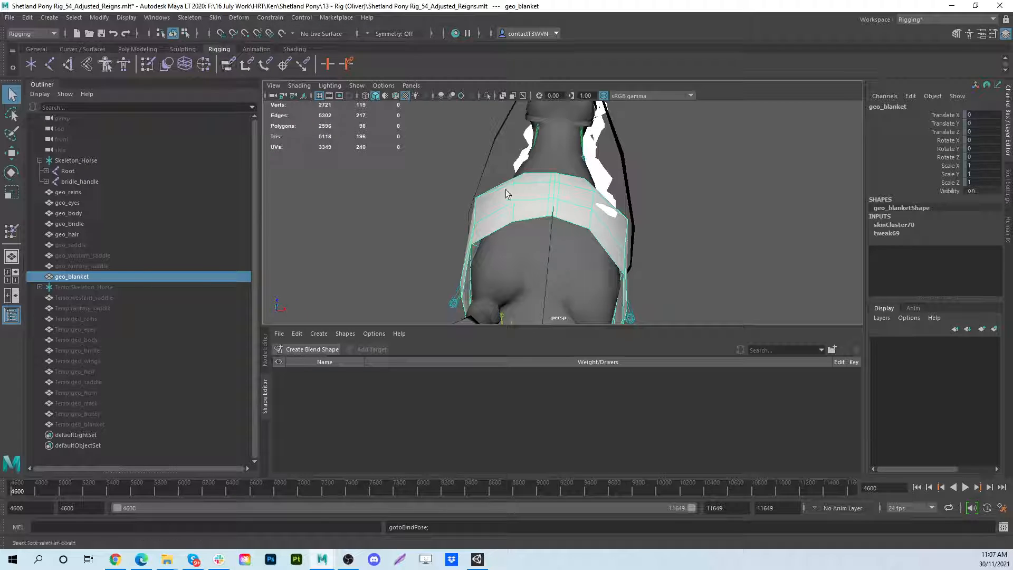
{"action": "left_click_drag", "start_coordinate": [657, 236], "coordinate": [601, 236], "text": "alt"}
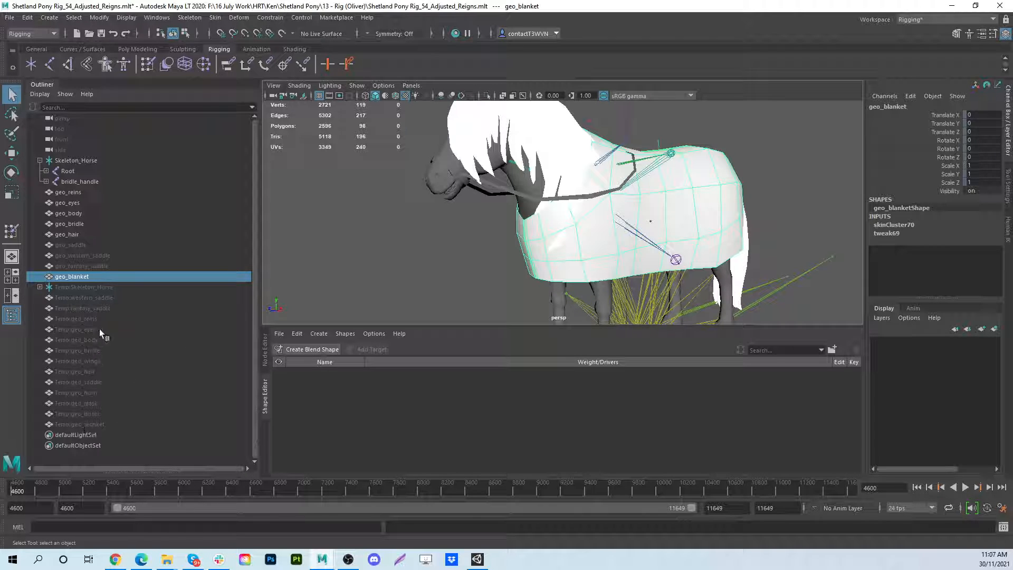
- Show Temp:Skeleton_Horse and all the Temp meshes to compare them with the pony, and hide them again
{"action": "left_click", "coordinate": [100, 286]}
{"action": "left_click", "coordinate": [86, 423], "text": "shift"}
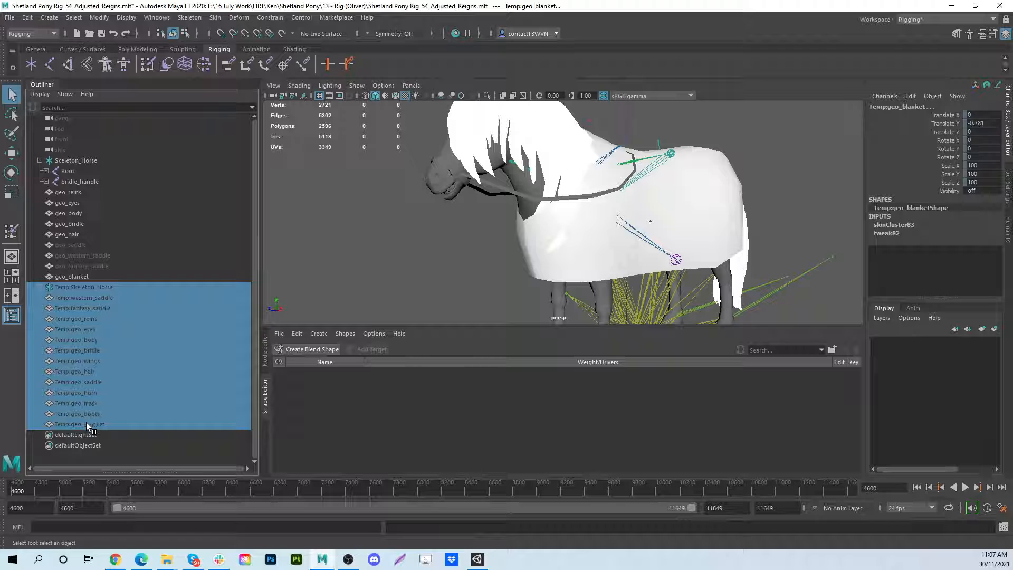
{"action": "key", "text": "shift+h"}
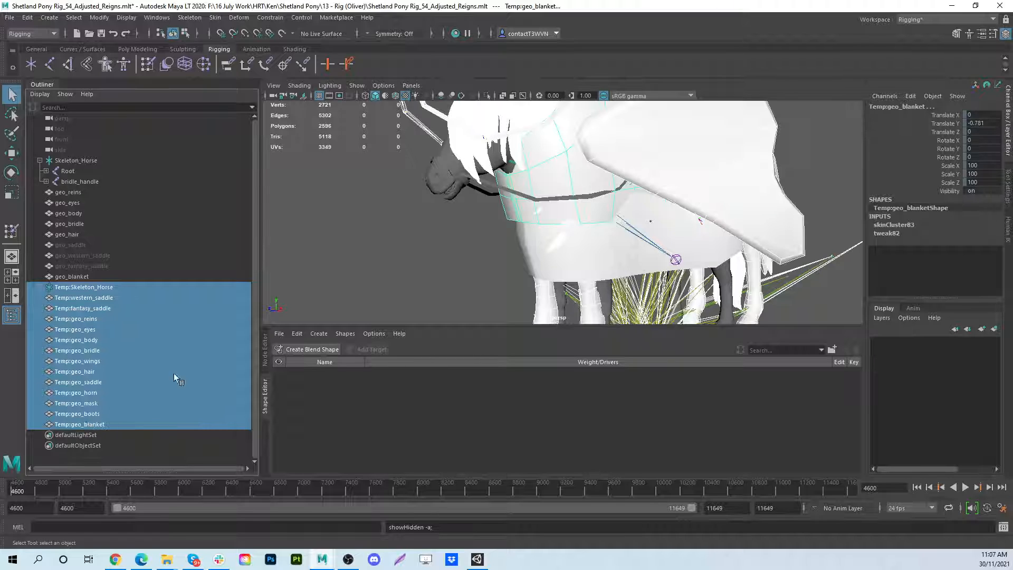
{"action": "left_click_drag", "start_coordinate": [488, 240], "coordinate": [600, 190], "text": "alt"}
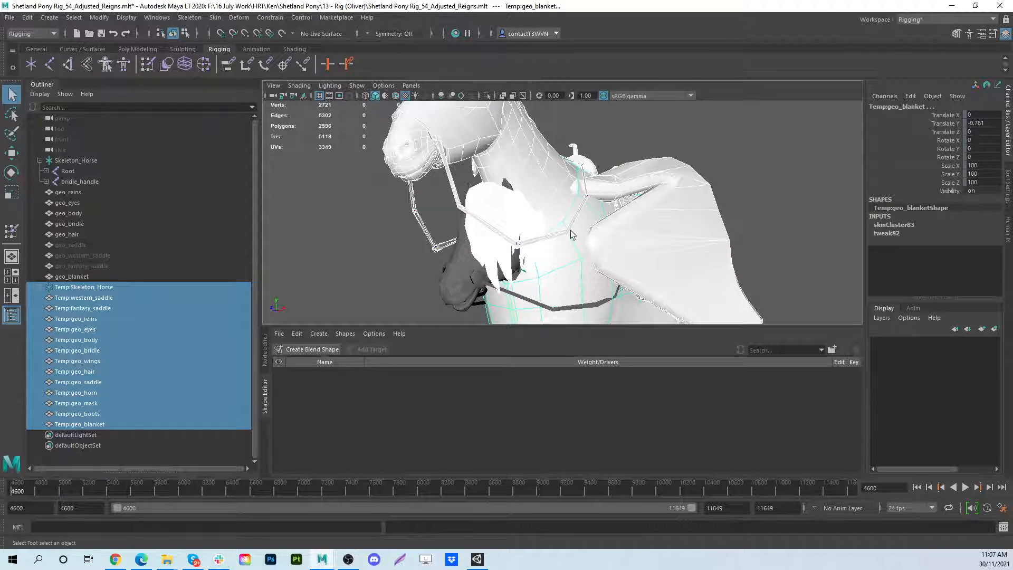
{"action": "key", "text": "ctrl+h"}
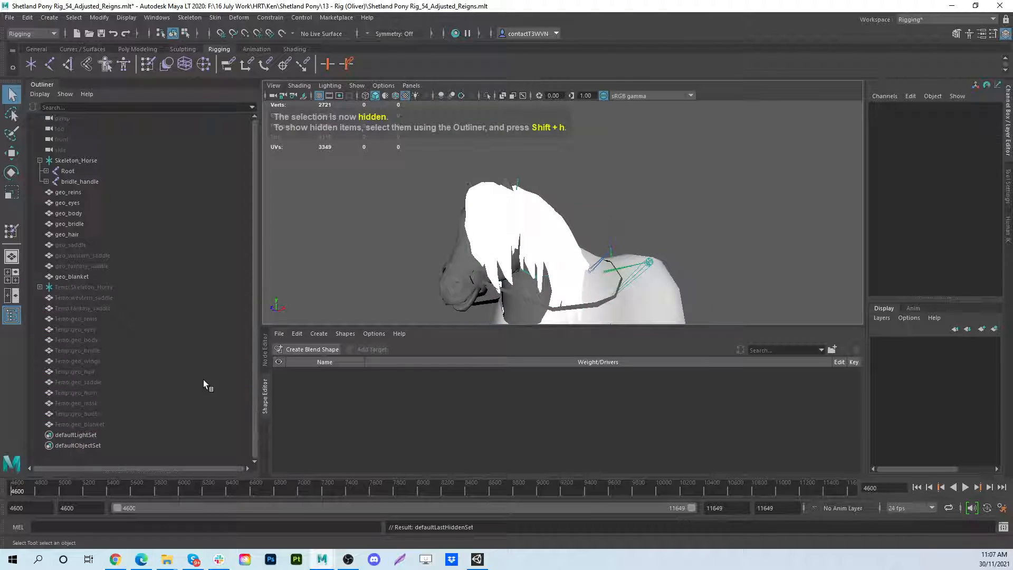
- Try to copy the skin weights from Temp:geo_blanket to geo_blanket
{"action": "left_click", "coordinate": [84, 425]}
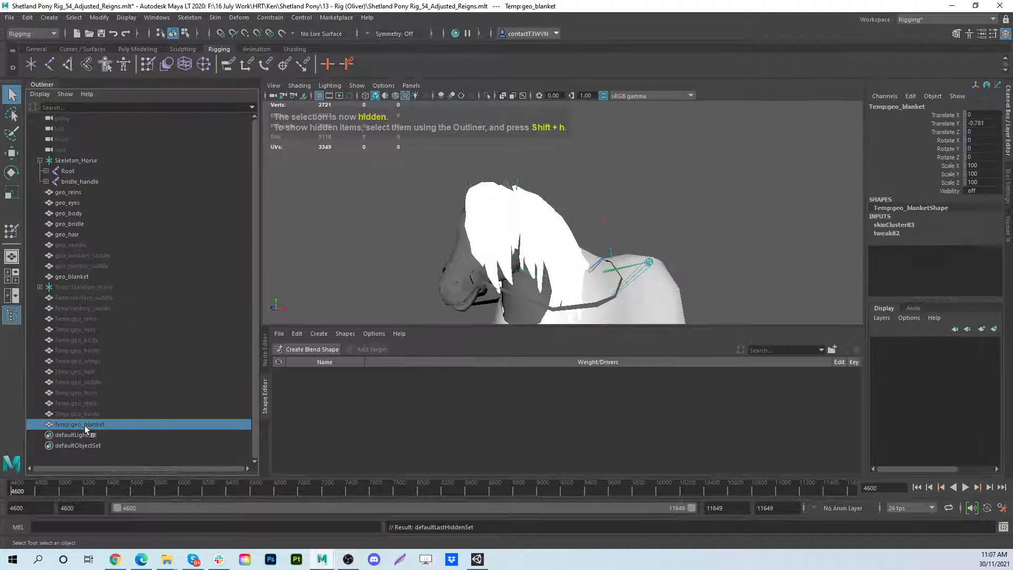
{"action": "left_click", "coordinate": [85, 278], "text": "ctrl"}
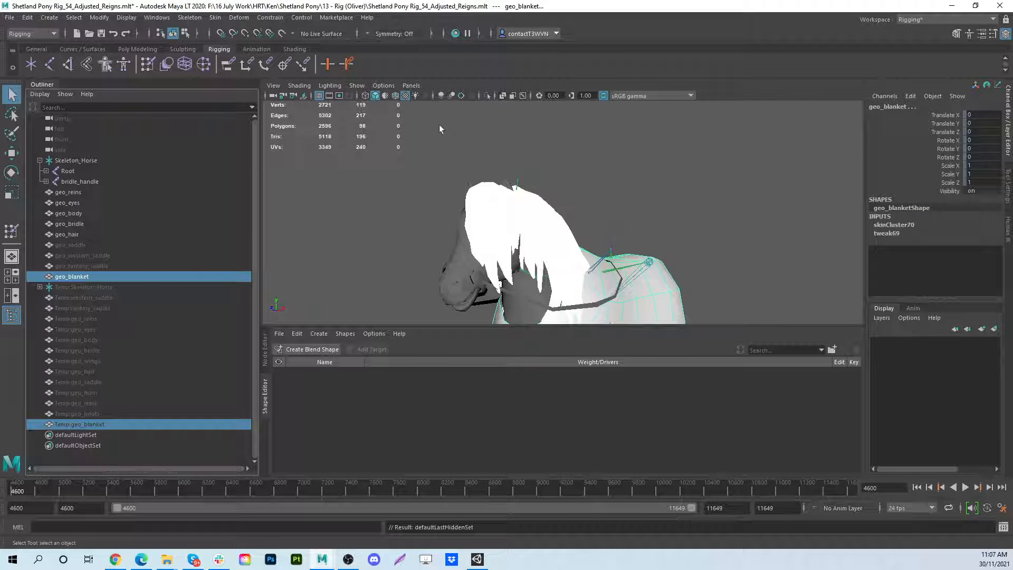
{"action": "left_click", "coordinate": [214, 18]}
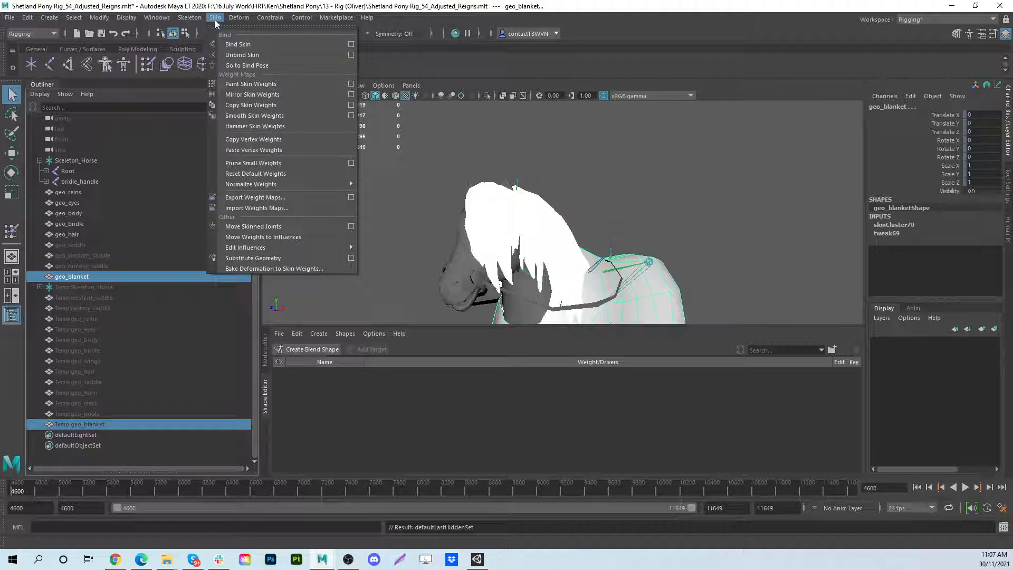
{"action": "left_click", "coordinate": [259, 107]}
{"action": "middle_click_drag", "start_coordinate": [696, 269], "coordinate": [665, 125], "text": "alt"}
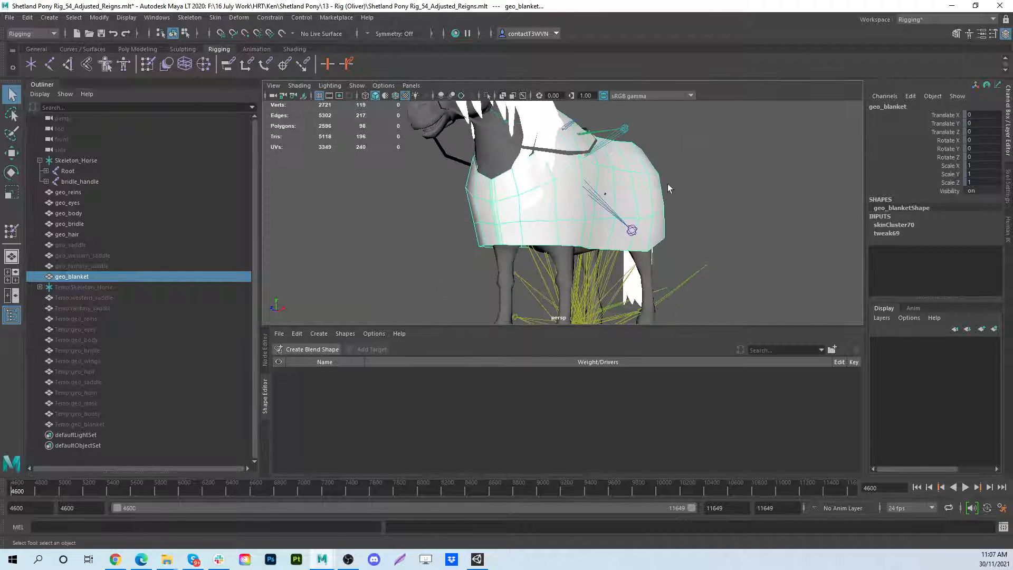
{"action": "left_click_drag", "start_coordinate": [667, 188], "coordinate": [554, 245], "text": "alt"}
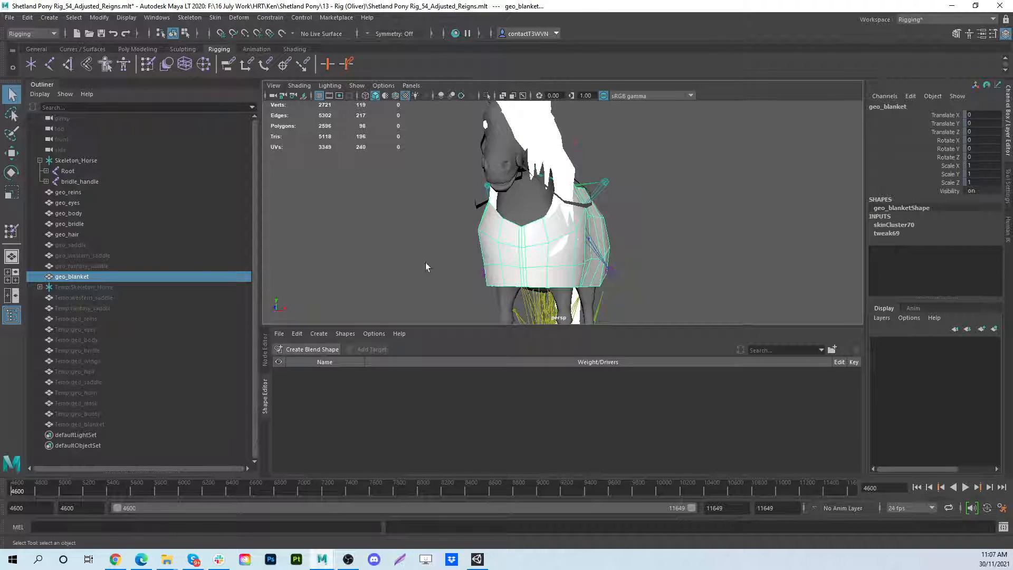
- Test the blanket deformation at frame 4865, and undo the weight copy back at frame 4600
{"action": "left_click_drag", "start_coordinate": [34, 491], "coordinate": [48, 491]}
{"action": "left_click_drag", "start_coordinate": [490, 238], "coordinate": [590, 189], "text": "alt"}
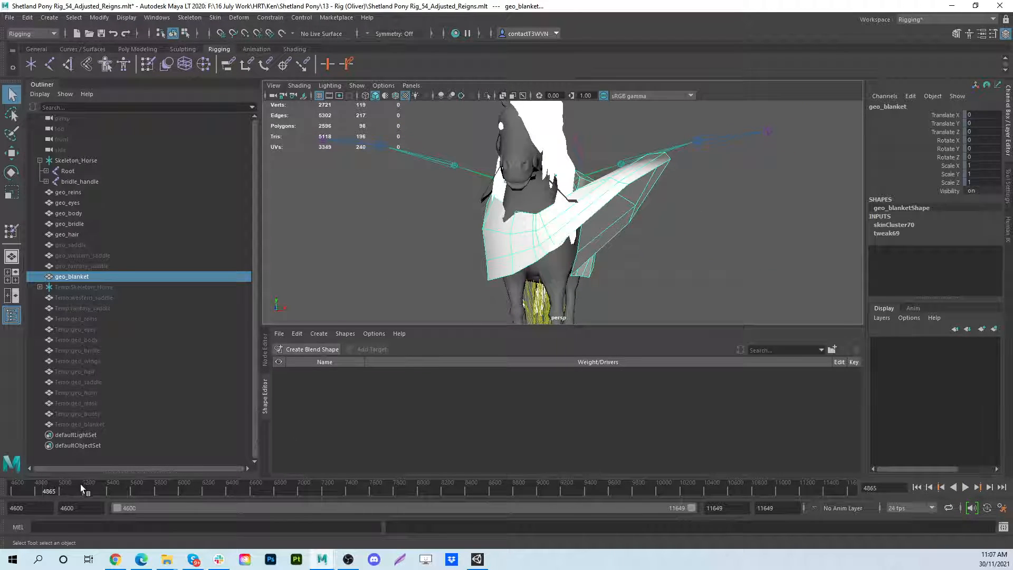
{"action": "left_click_drag", "start_coordinate": [81, 486], "coordinate": [1, 486]}
{"action": "key", "text": "ctrl+z"}
{"action": "key", "text": "ctrl+z"}
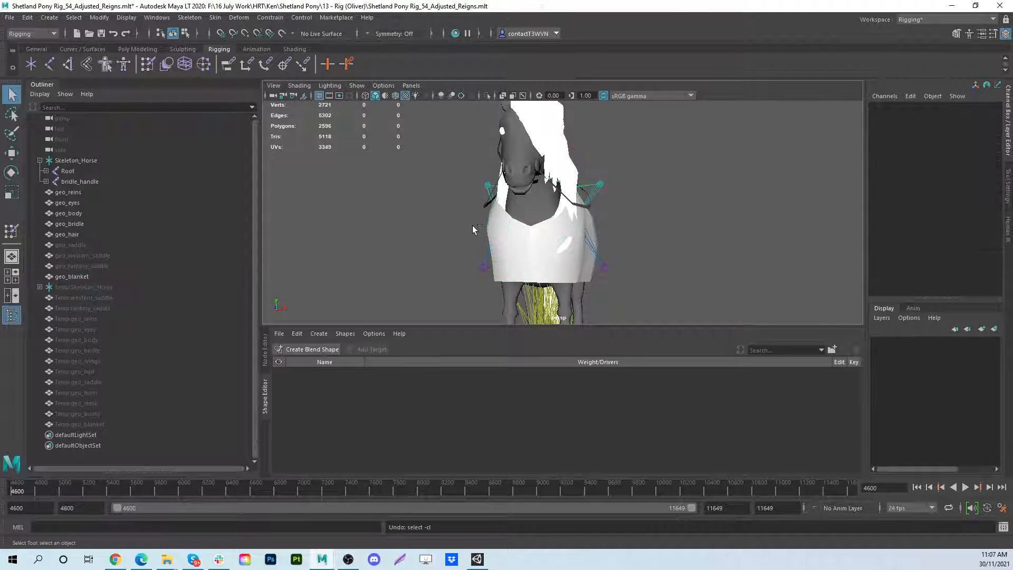
- Select geo_blanket again and return its skin to the bind pose
{"action": "left_click_drag", "start_coordinate": [537, 251], "coordinate": [538, 188], "text": "alt"}
{"action": "left_click", "coordinate": [496, 159]}
{"action": "left_click", "coordinate": [215, 17]}
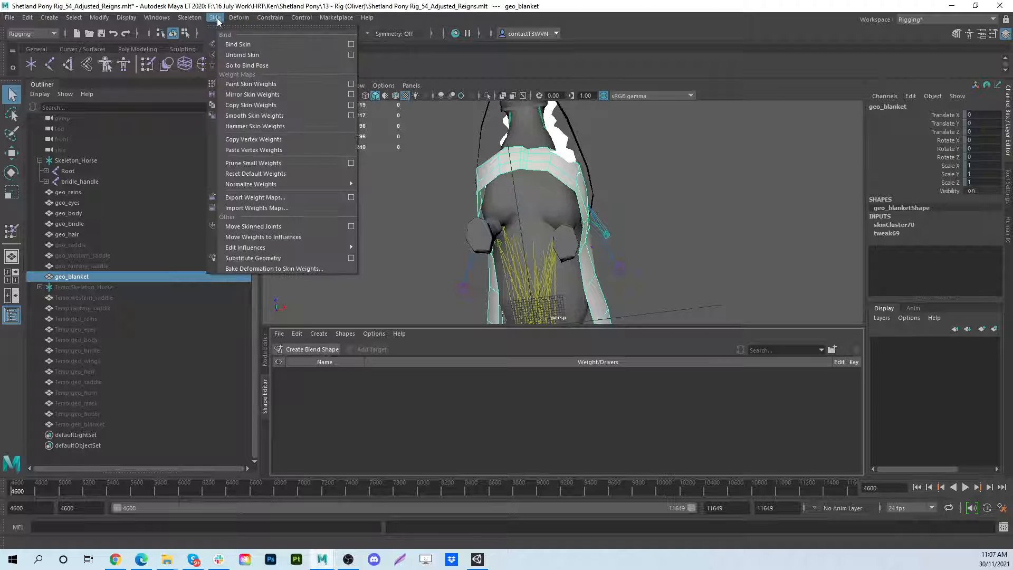
{"action": "left_click", "coordinate": [232, 64]}
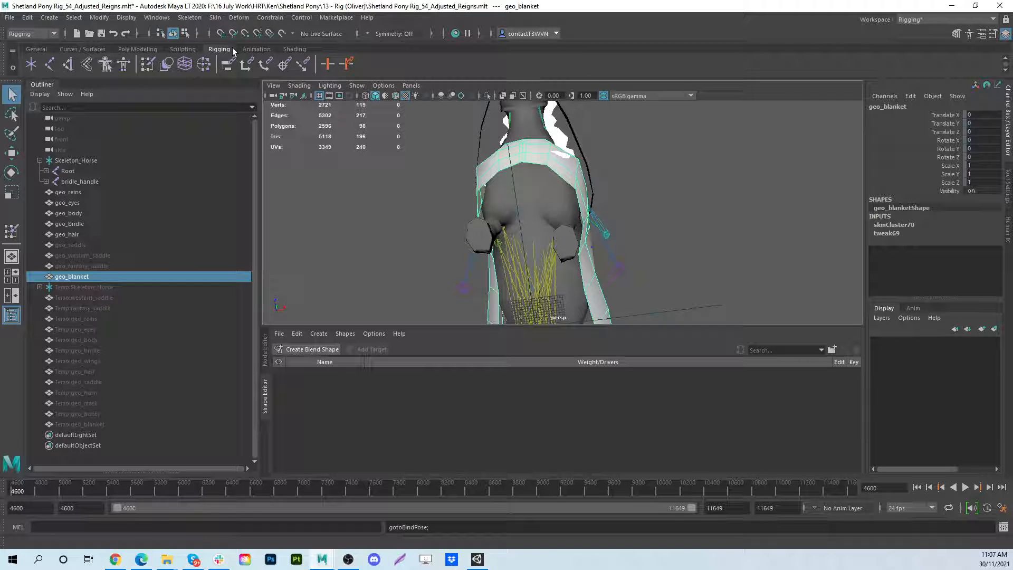
- Show everything from Temp:Skeleton_Horse to Temp:geo_blanket and frame it in the perspective view
{"action": "left_click", "coordinate": [58, 293]}
{"action": "left_click", "coordinate": [59, 288]}
{"action": "left_click", "coordinate": [82, 426], "text": "shift"}
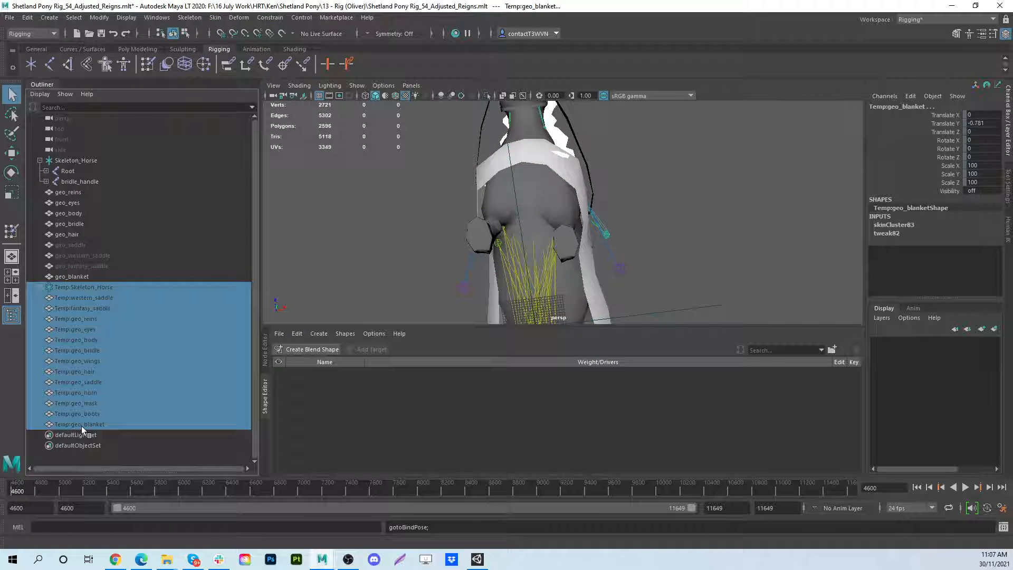
{"action": "key", "text": "shift+h"}
{"action": "left_click_drag", "start_coordinate": [423, 239], "coordinate": [528, 223], "text": "alt"}
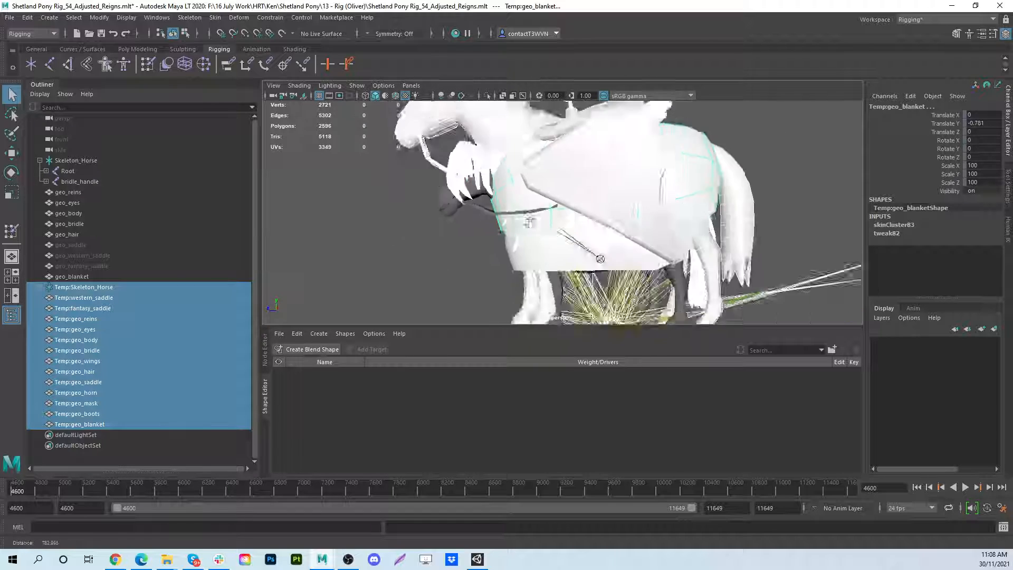
{"action": "key", "text": "f"}
- Scale Temp:Skeleton_Horse uniformly down to about 74.66 so it matches the pony's size
{"action": "left_click", "coordinate": [102, 286]}
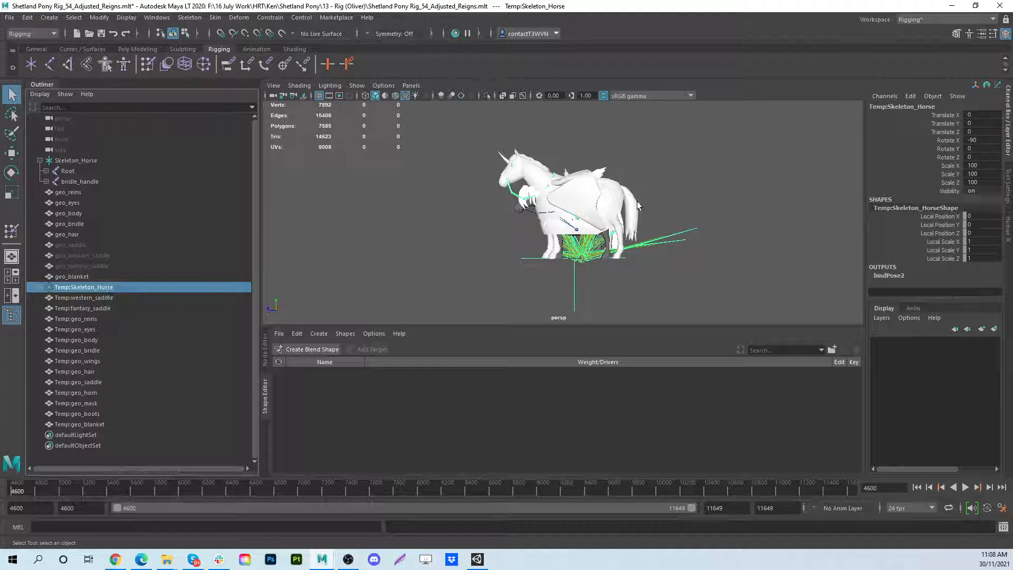
{"action": "key", "text": "r"}
{"action": "scroll", "coordinate": [575, 286], "scroll_direction": "up", "scroll_amount": 3}
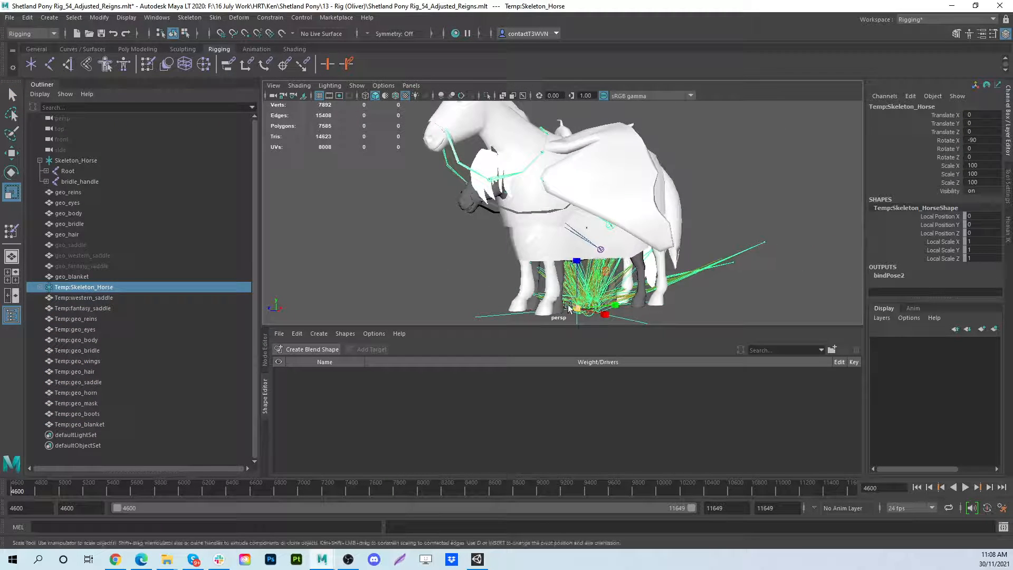
{"action": "left_click_drag", "start_coordinate": [570, 308], "coordinate": [490, 282]}
{"action": "left_click_drag", "start_coordinate": [710, 200], "coordinate": [633, 213], "text": "alt"}
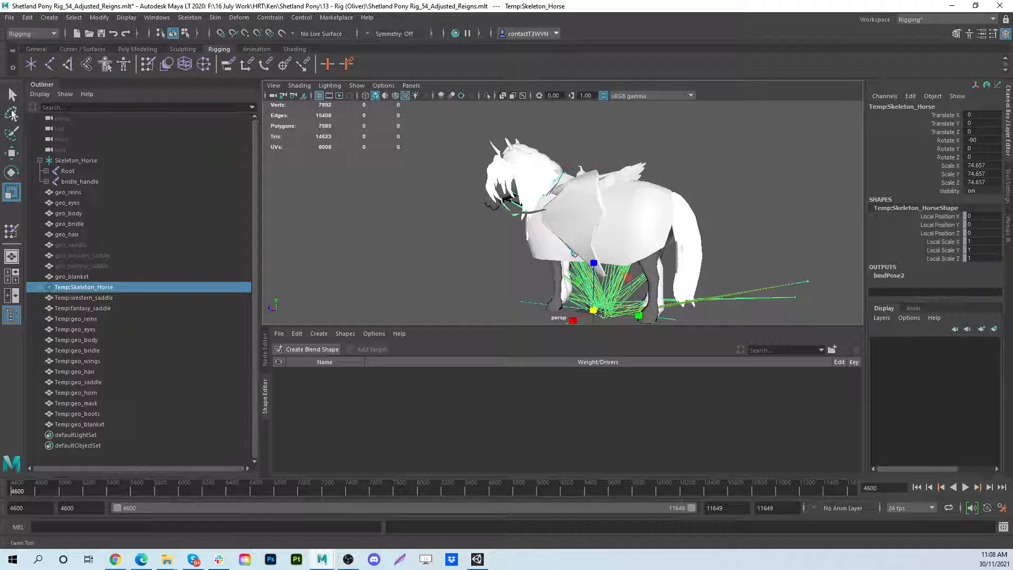
- Hide the scaled Temp skeleton and all the Temp meshes
{"action": "left_click", "coordinate": [12, 94]}
{"action": "left_click", "coordinate": [76, 425]}
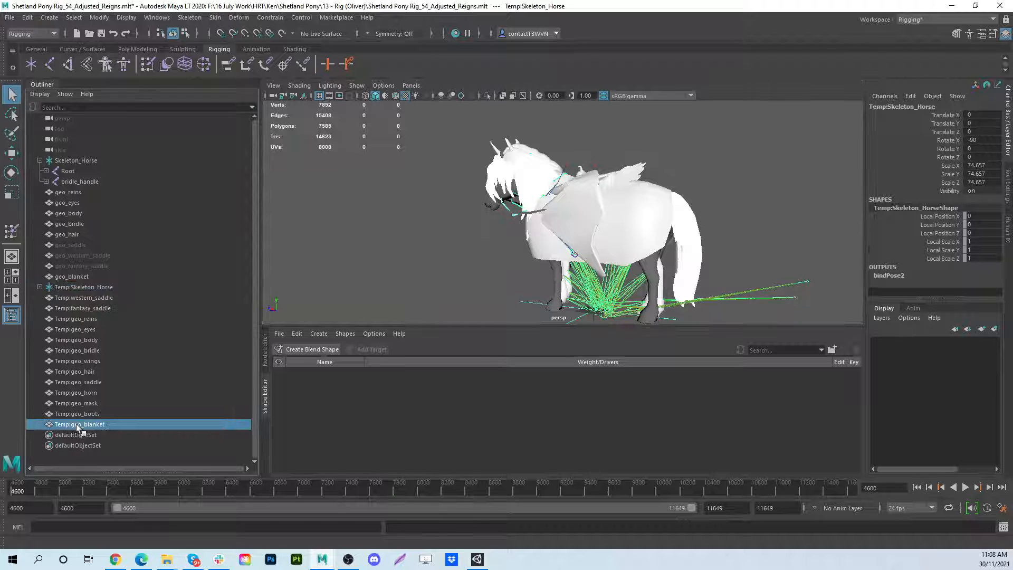
{"action": "left_click", "coordinate": [87, 289], "text": "shift"}
{"action": "key", "text": "ctrl+h"}
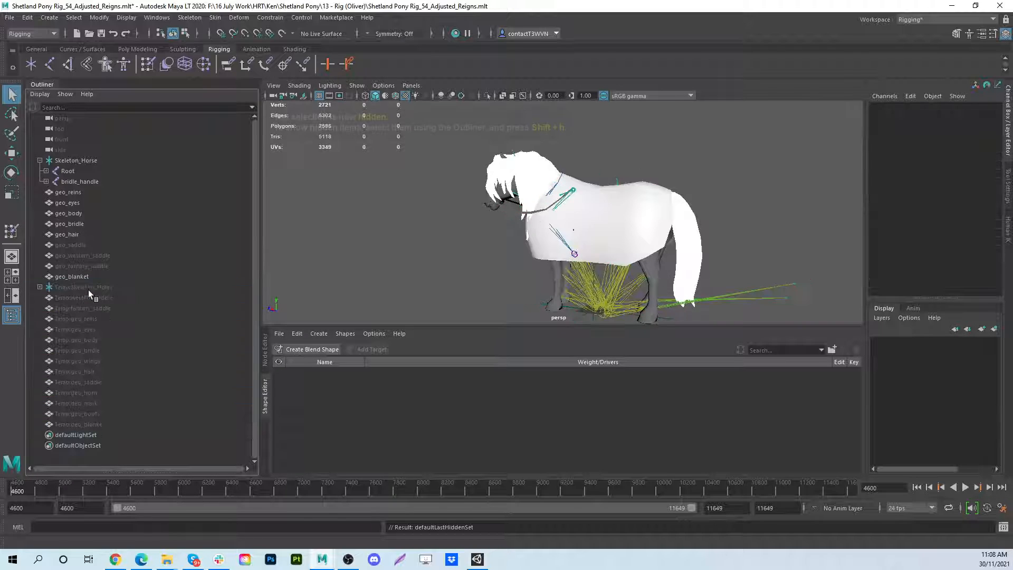
- Copy the skin weights from Temp:geo_blanket to geo_blanket, and clear the selection
{"action": "left_click", "coordinate": [71, 424]}
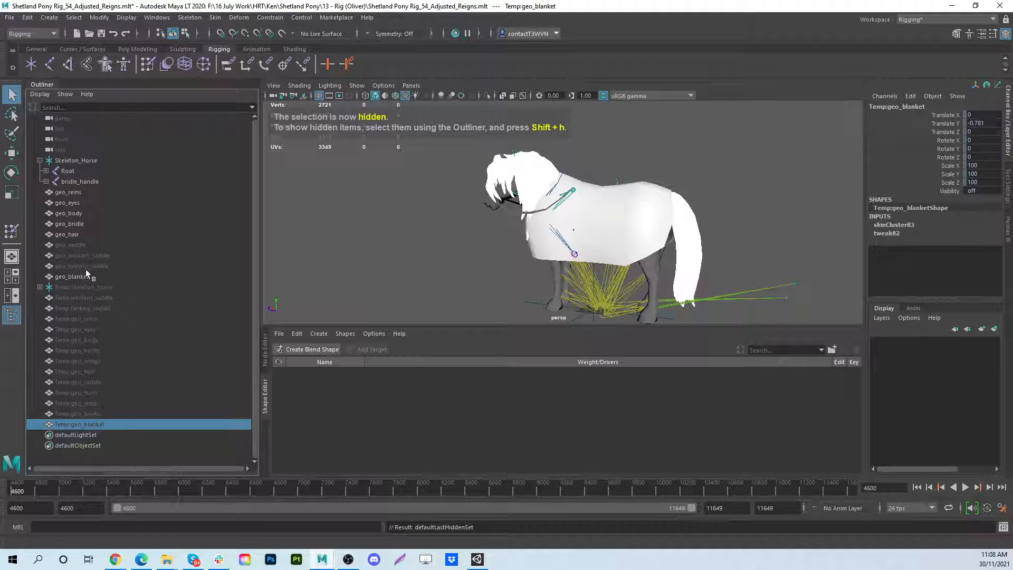
{"action": "left_click", "coordinate": [74, 277], "text": "ctrl"}
{"action": "left_click", "coordinate": [214, 18]}
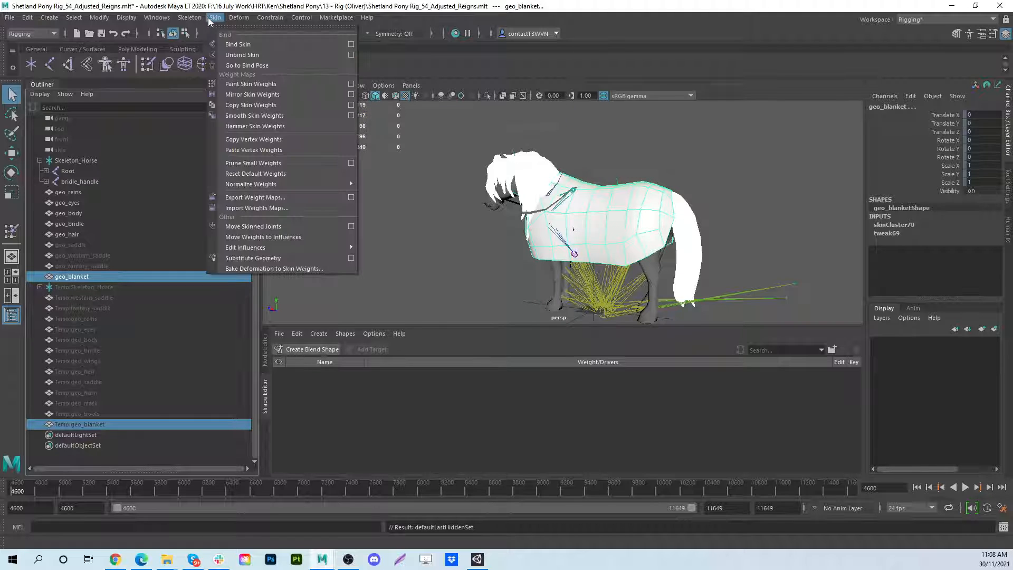
{"action": "left_click", "coordinate": [251, 105]}
{"action": "left_click", "coordinate": [345, 298]}
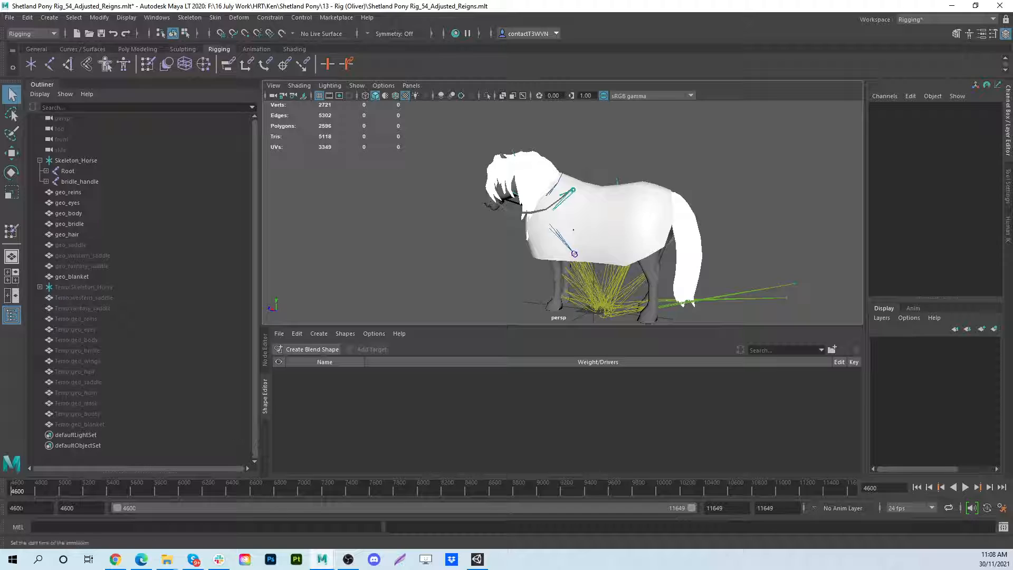
- Scrub the animation to frame 4851 and examine from several angles how the blanket deforms over the pony's body
{"action": "key", "text": "alt+v"}
{"action": "left_click_drag", "start_coordinate": [26, 489], "coordinate": [41, 491]}
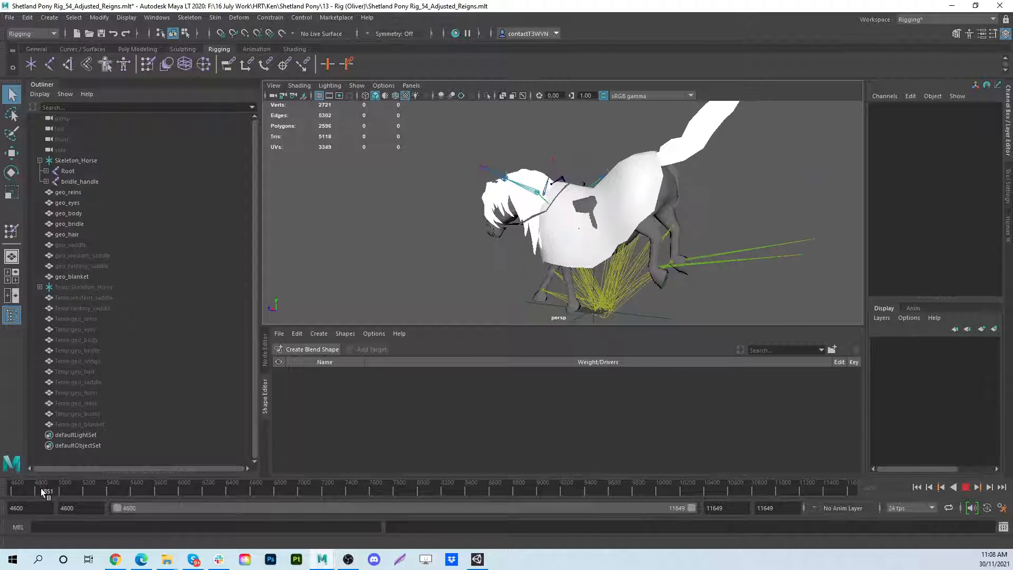
{"action": "left_click_drag", "start_coordinate": [407, 224], "coordinate": [612, 234], "text": "alt"}
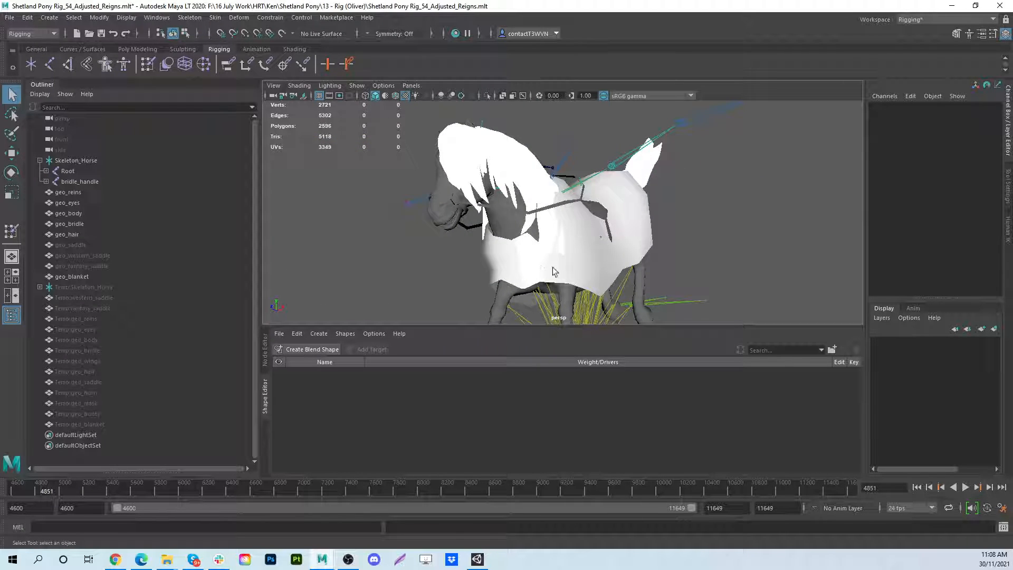
{"action": "left_click_drag", "start_coordinate": [552, 267], "coordinate": [615, 238], "text": "alt"}
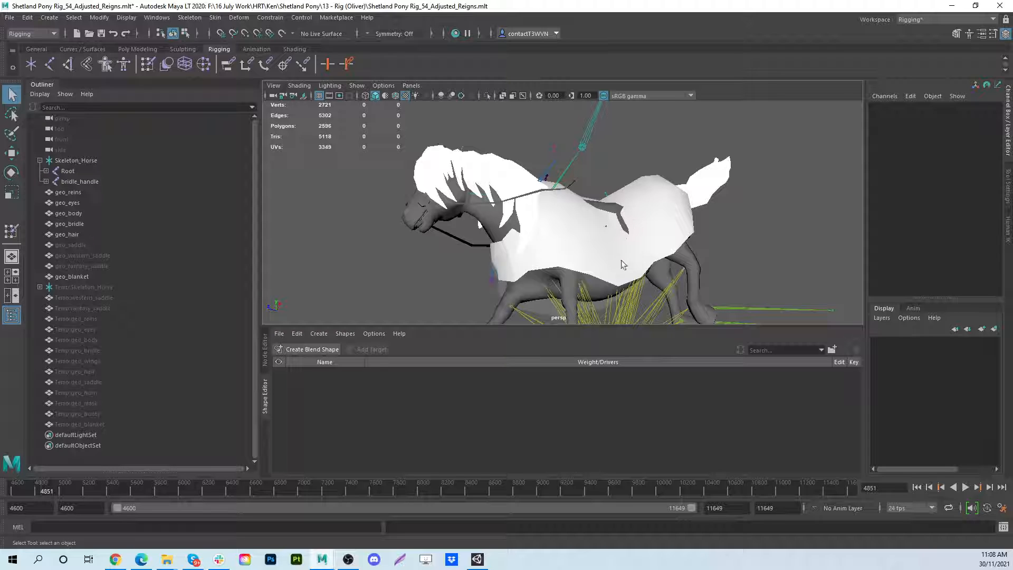
{"action": "left_click_drag", "start_coordinate": [622, 264], "coordinate": [660, 274], "text": "alt"}
{"action": "left_click_drag", "start_coordinate": [663, 190], "coordinate": [529, 224], "text": "alt"}
{"action": "left_click_drag", "start_coordinate": [546, 180], "coordinate": [575, 197], "text": "alt"}
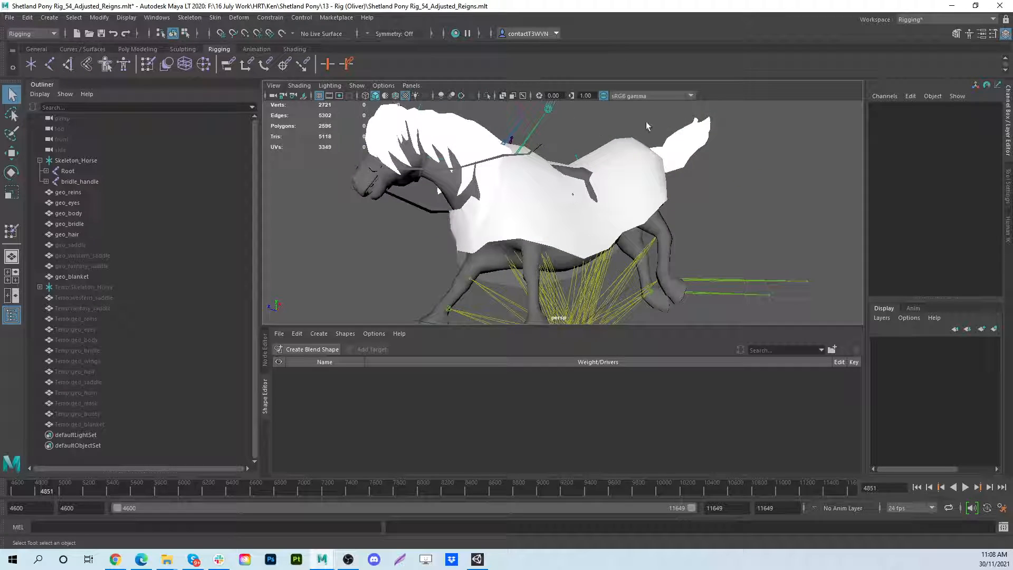
- Select everything from Temp:Skeleton_Horse to Temp:geo_blanket and review the scene's namespaces in the Namespace Editor
{"action": "left_click_drag", "start_coordinate": [647, 126], "coordinate": [528, 209], "text": "alt"}
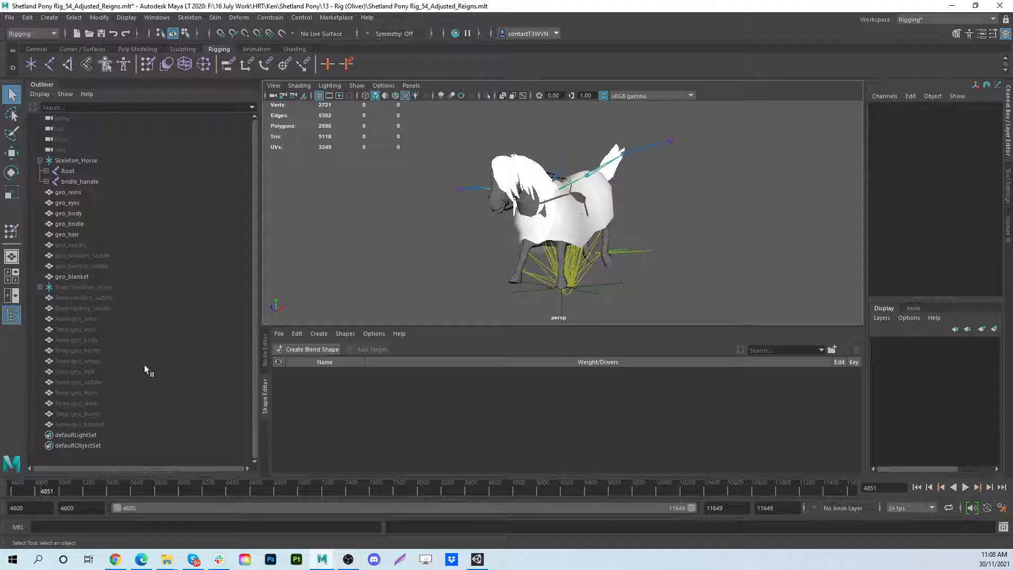
{"action": "left_click", "coordinate": [75, 288]}
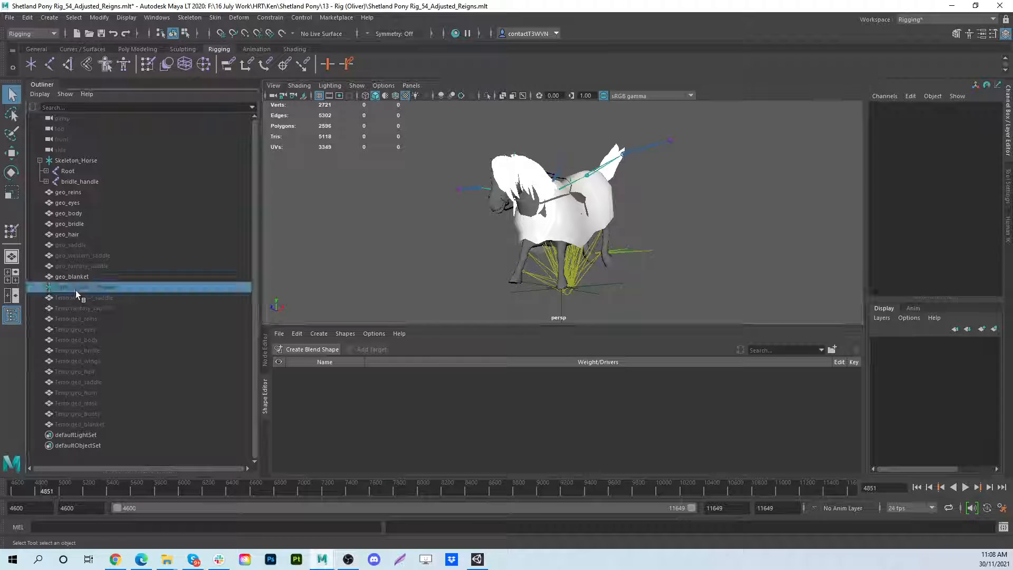
{"action": "left_click", "coordinate": [92, 425], "text": "shift"}
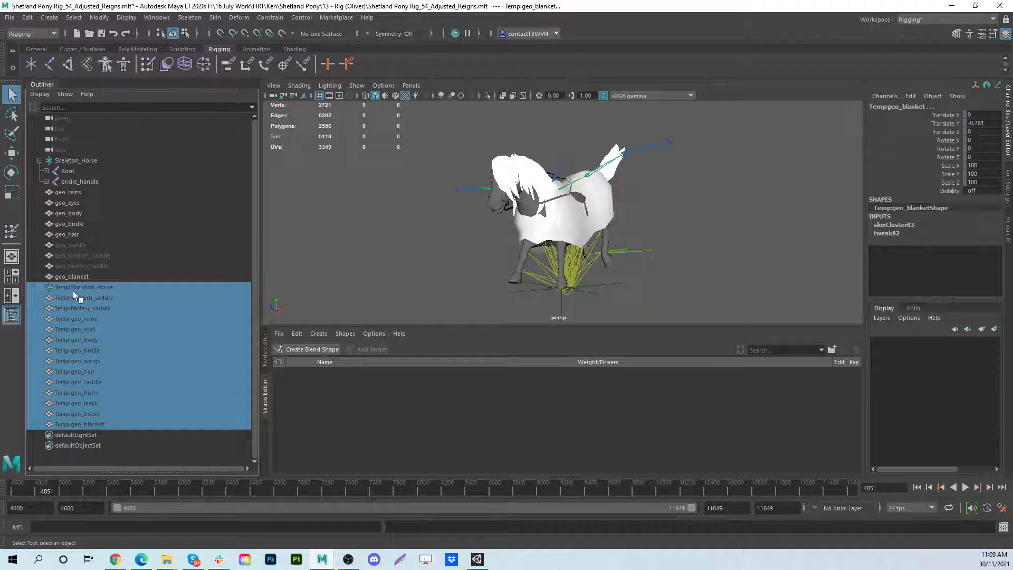
{"action": "left_click", "coordinate": [152, 18]}
{"action": "mouse_move", "coordinate": [227, 55]}
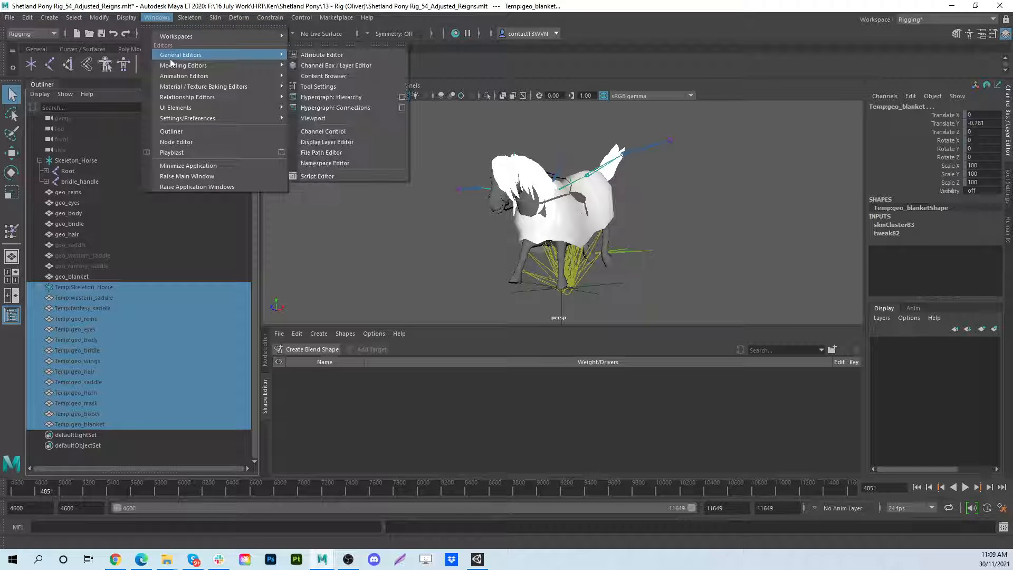
{"action": "left_click", "coordinate": [347, 164]}
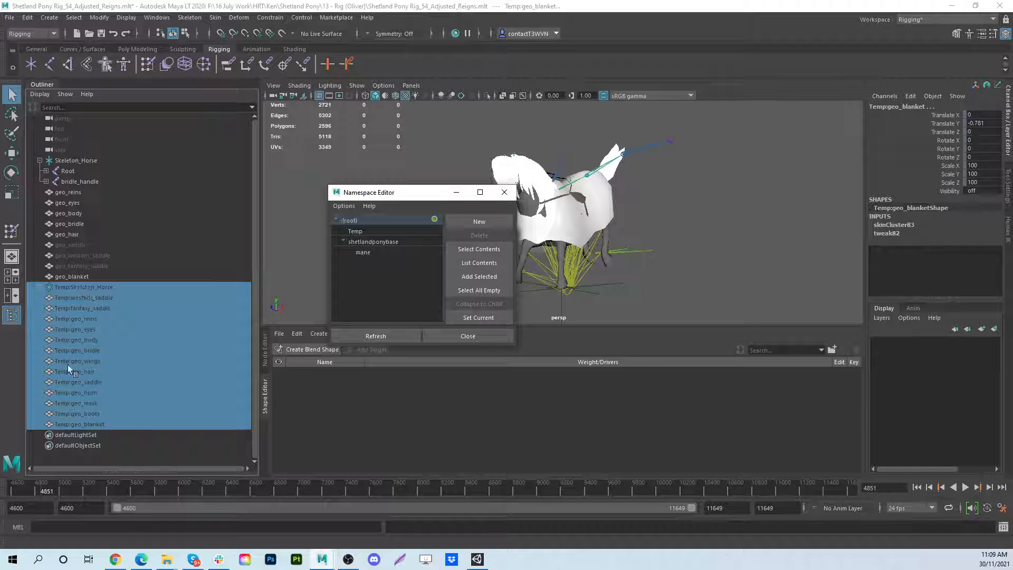
{"action": "left_click", "coordinate": [467, 336]}
- Select geo_blanket, view its vertices briefly, and examine its surface over the pony's back and side in object mode
{"action": "left_click", "coordinate": [78, 276]}
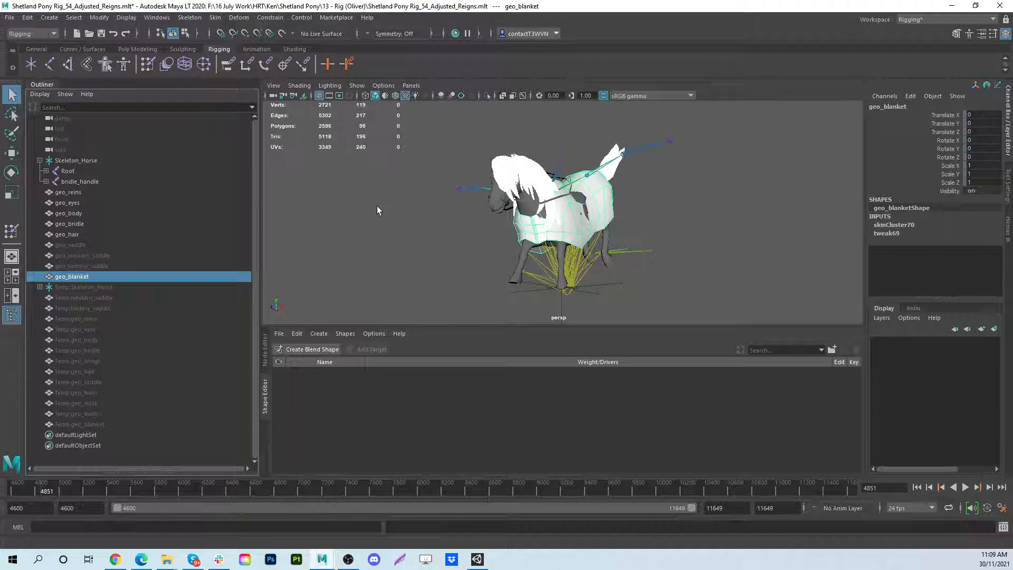
{"action": "key", "text": "F9"}
{"action": "left_click", "coordinate": [11, 94]}
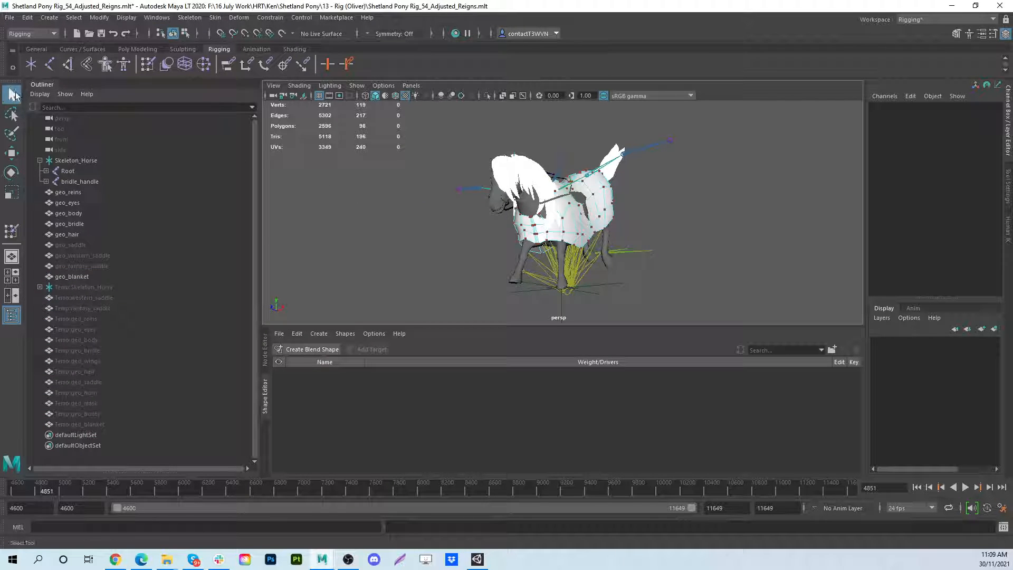
{"action": "scroll", "coordinate": [607, 209], "scroll_direction": "up", "scroll_amount": 6}
{"action": "left_click_drag", "start_coordinate": [613, 209], "coordinate": [587, 212], "text": "alt"}
{"action": "left_click", "coordinate": [622, 125]}
{"action": "left_click", "coordinate": [621, 123]}
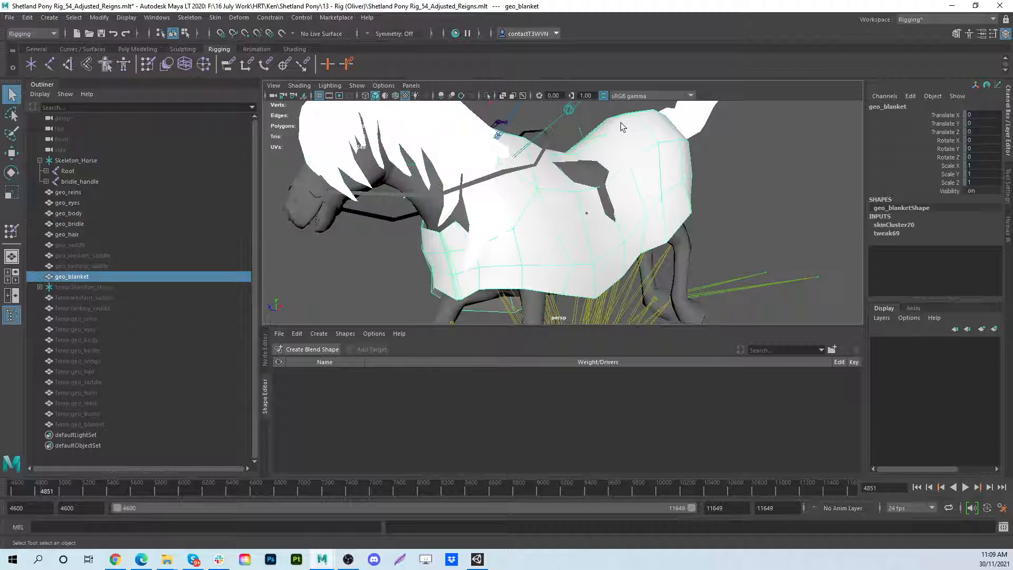
{"action": "right_click_drag", "start_coordinate": [619, 122], "coordinate": [666, 109]}
{"action": "scroll", "coordinate": [714, 171], "scroll_direction": "down", "scroll_amount": 4}
{"action": "left_click_drag", "start_coordinate": [714, 171], "coordinate": [691, 175], "text": "alt"}
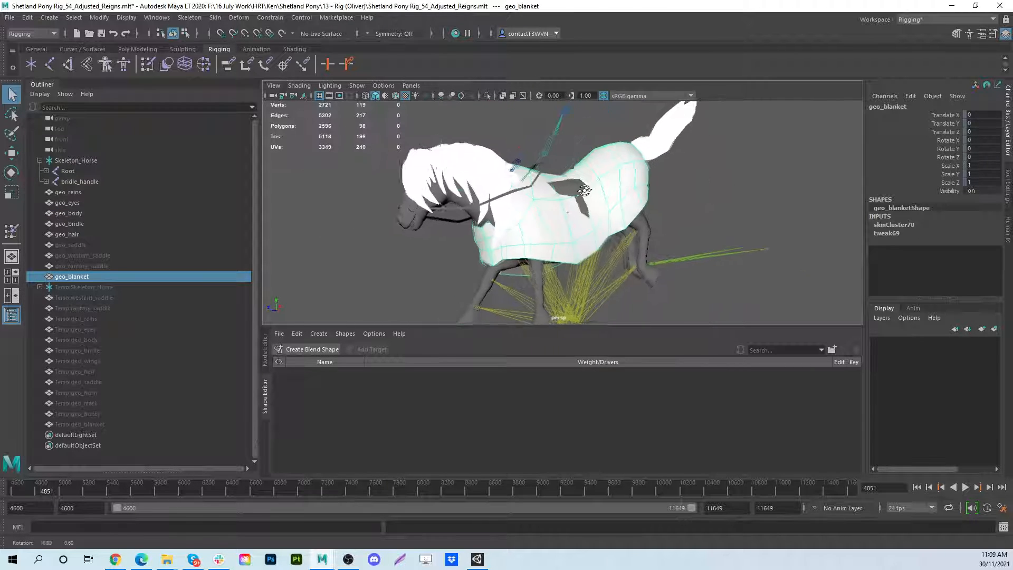
- Return the animation to frame 4600 and examine the selected blanket from below and around the pony's chest
{"action": "left_click_drag", "start_coordinate": [98, 487], "coordinate": [4, 488]}
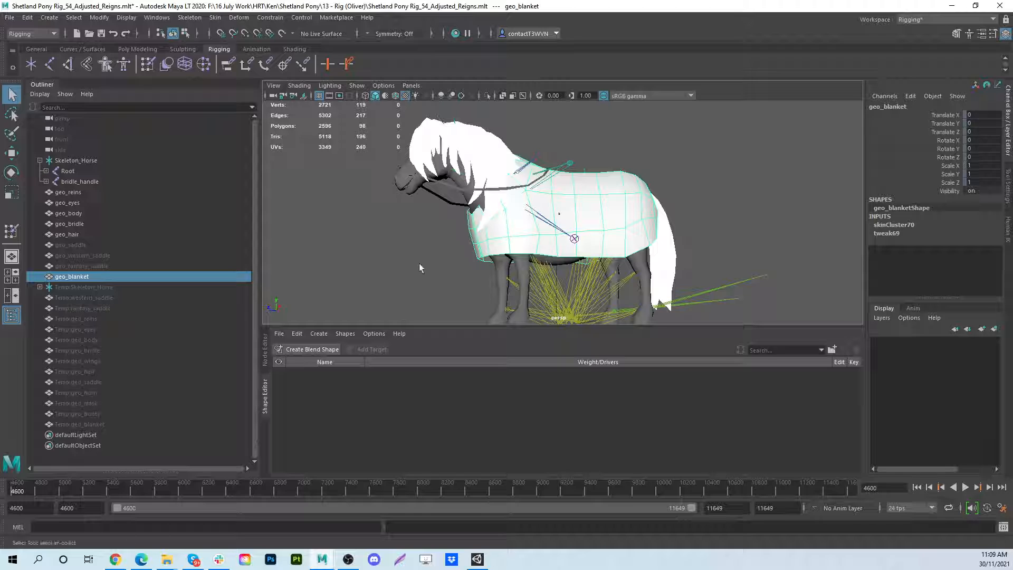
{"action": "left_click_drag", "start_coordinate": [419, 264], "coordinate": [481, 196], "text": "alt"}
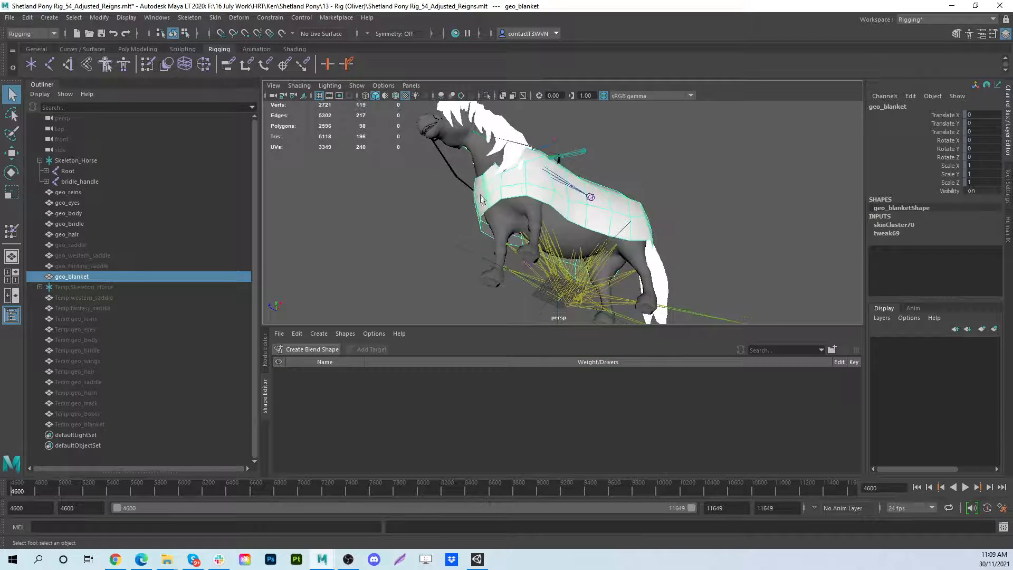
{"action": "left_click", "coordinate": [211, 18]}
{"action": "left_click", "coordinate": [244, 66]}
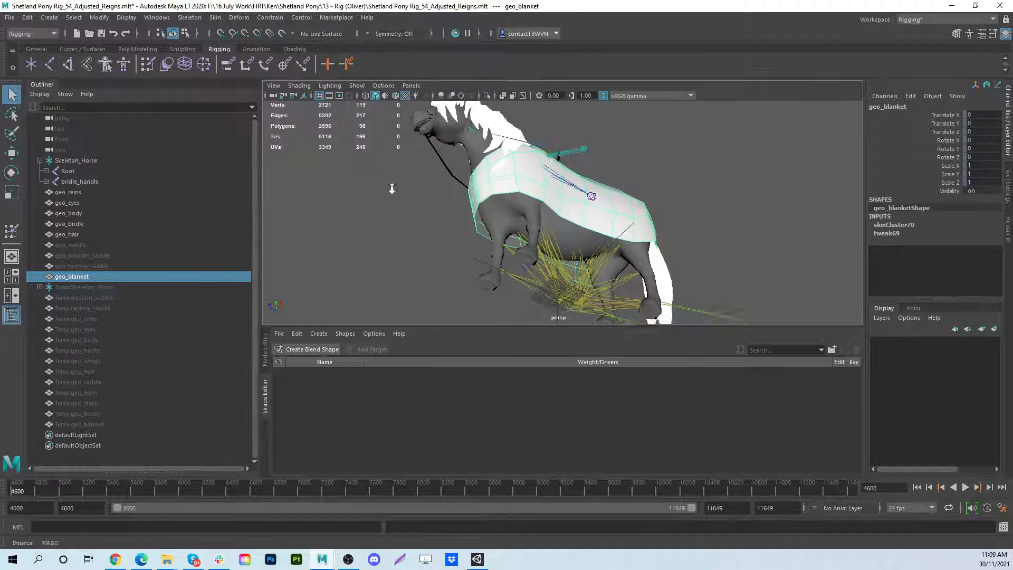
{"action": "scroll", "coordinate": [494, 201], "scroll_direction": "up", "scroll_amount": 3}
{"action": "left_click_drag", "start_coordinate": [390, 185], "coordinate": [531, 230], "text": "alt"}
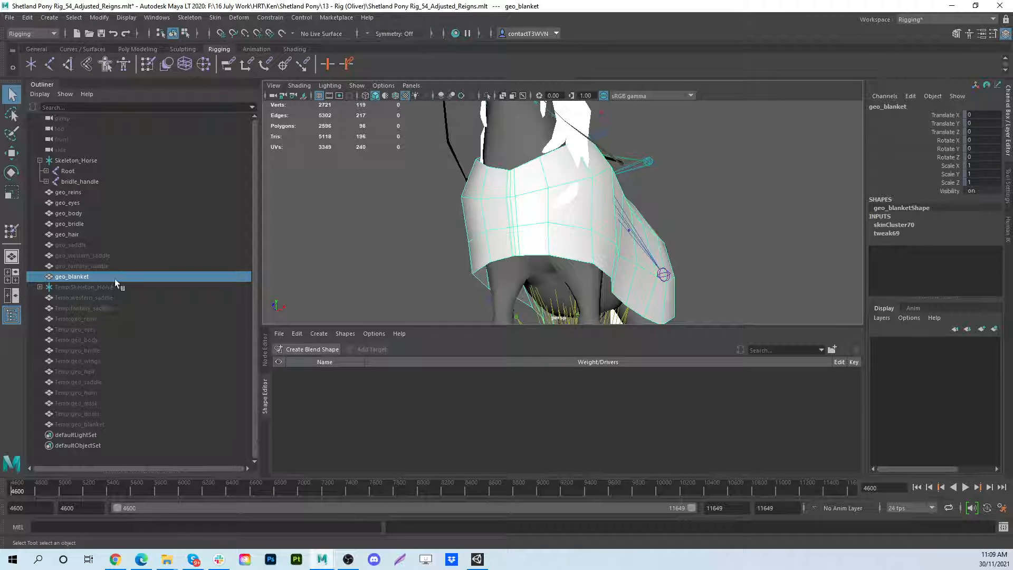
- Inspect geo_blanket's joint influences with the Paint Skin Weights tool, and return to the Select tool
{"action": "key", "text": "f"}
{"action": "right_click_drag", "start_coordinate": [442, 227], "coordinate": [406, 217]}
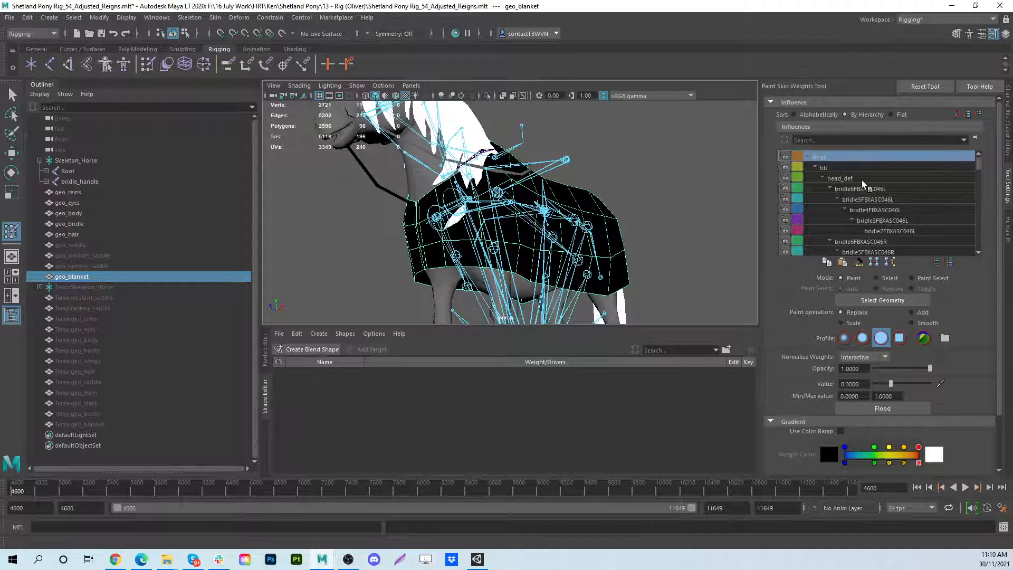
{"action": "left_click_drag", "start_coordinate": [980, 168], "coordinate": [988, 142]}
{"action": "left_click_drag", "start_coordinate": [423, 201], "coordinate": [520, 199], "text": "alt"}
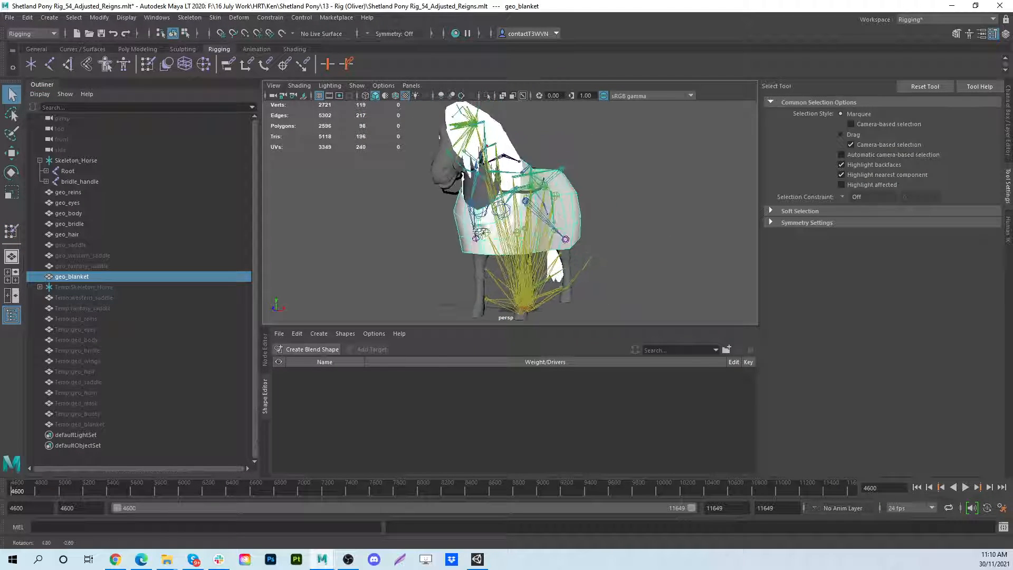
- Select Temp:Skeleton_Horse and check the joints directly beneath it in the hierarchy
{"action": "left_click", "coordinate": [65, 287]}
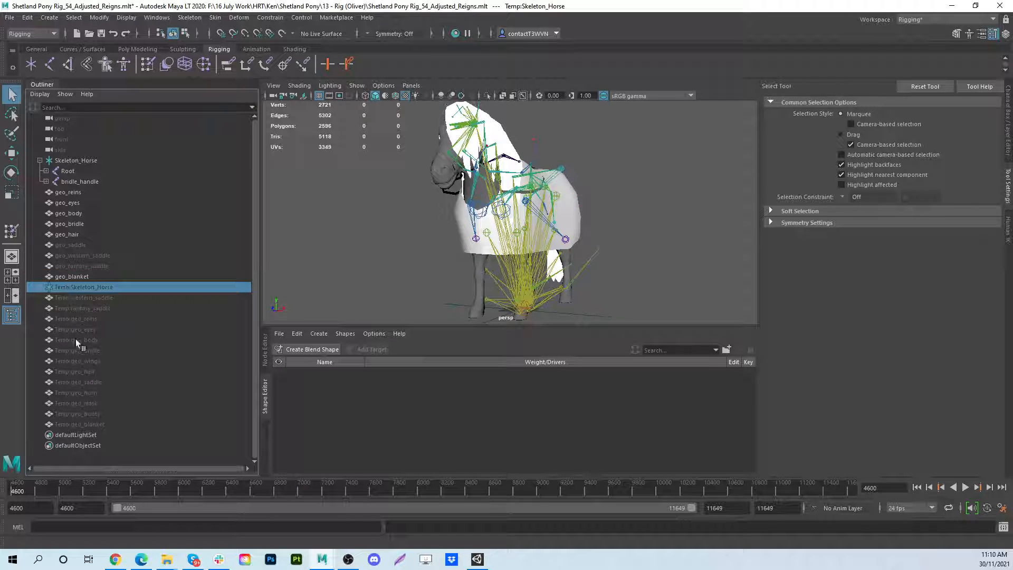
{"action": "left_click", "coordinate": [39, 288]}
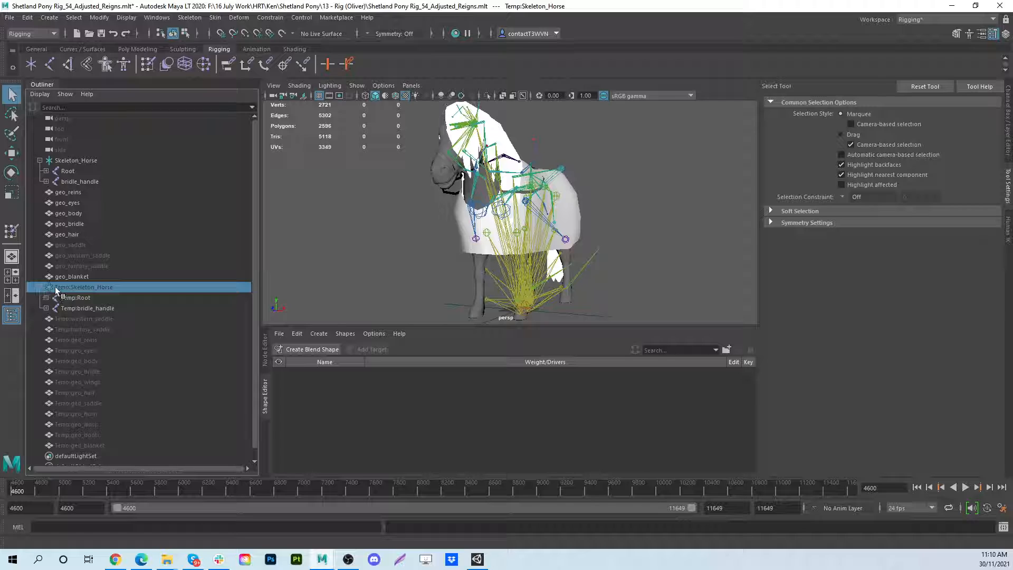
{"action": "left_click", "coordinate": [45, 288]}
- Scrub the animation to frame 4957 and examine how the blanket deforms along the pony's side
{"action": "left_click_drag", "start_coordinate": [628, 218], "coordinate": [530, 228], "text": "alt"}
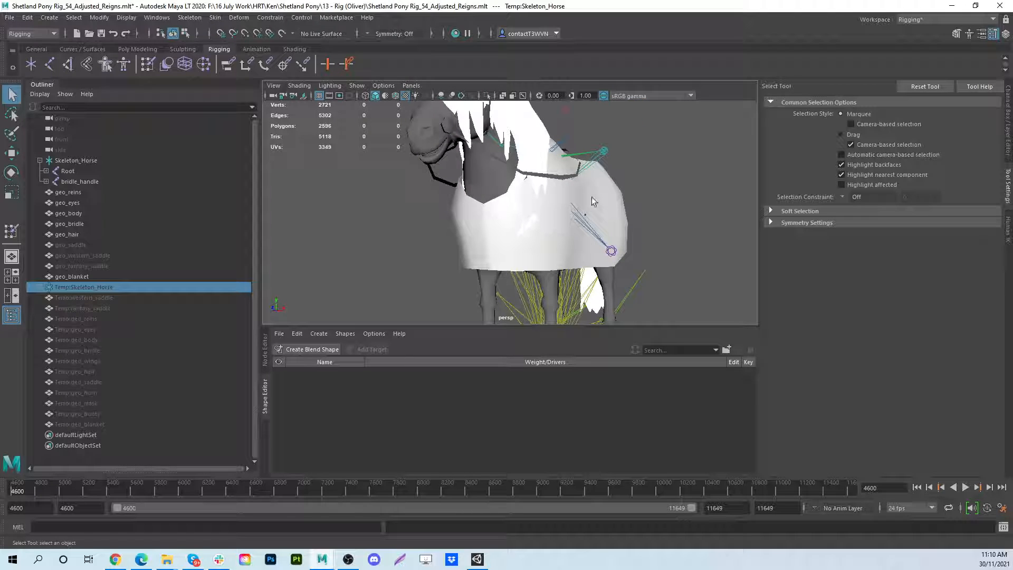
{"action": "left_click_drag", "start_coordinate": [591, 198], "coordinate": [538, 215], "text": "alt"}
{"action": "left_click", "coordinate": [51, 490]}
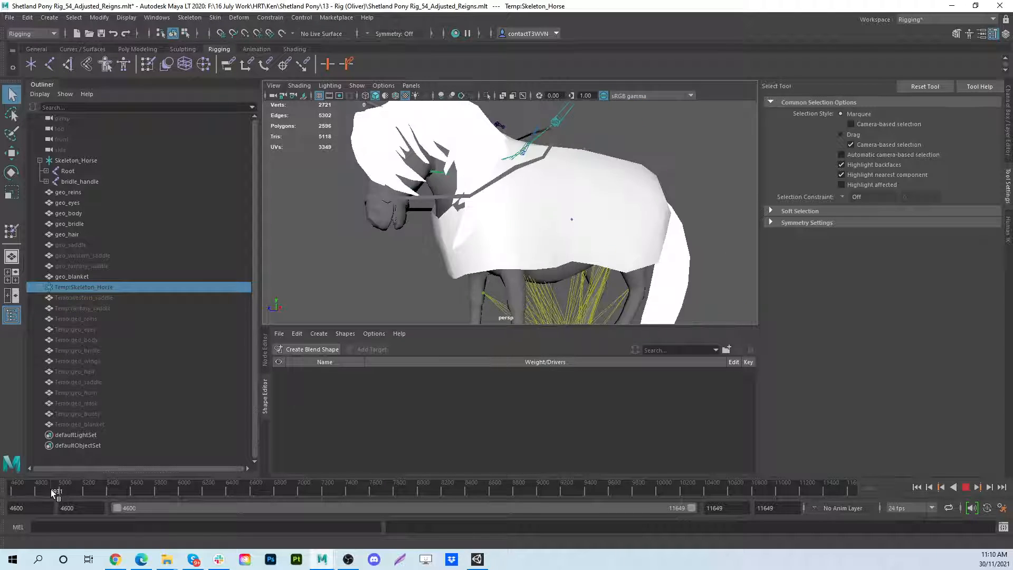
{"action": "left_click_drag", "start_coordinate": [51, 490], "coordinate": [53, 488]}
{"action": "left_click_drag", "start_coordinate": [572, 253], "coordinate": [702, 240], "text": "alt"}
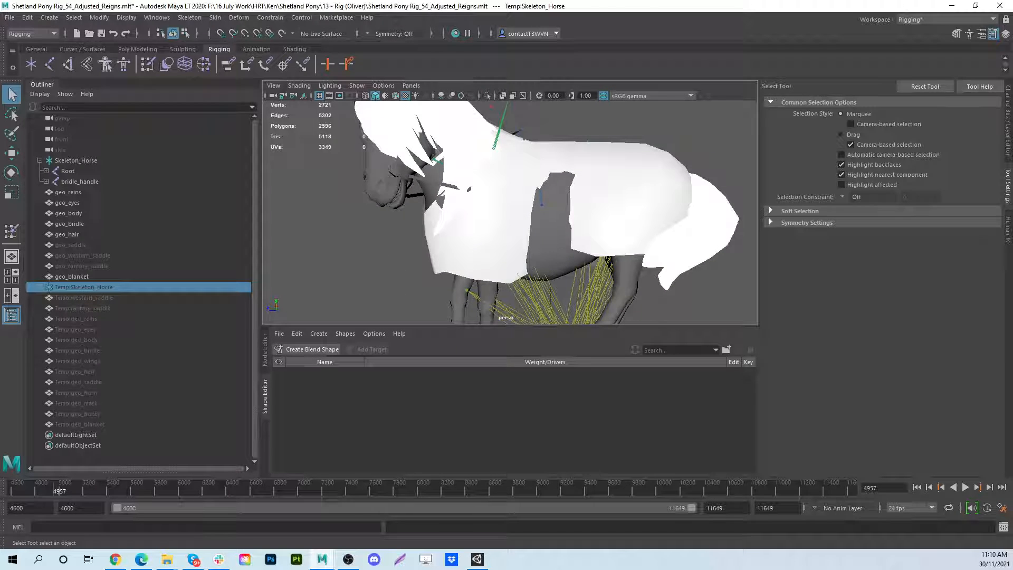